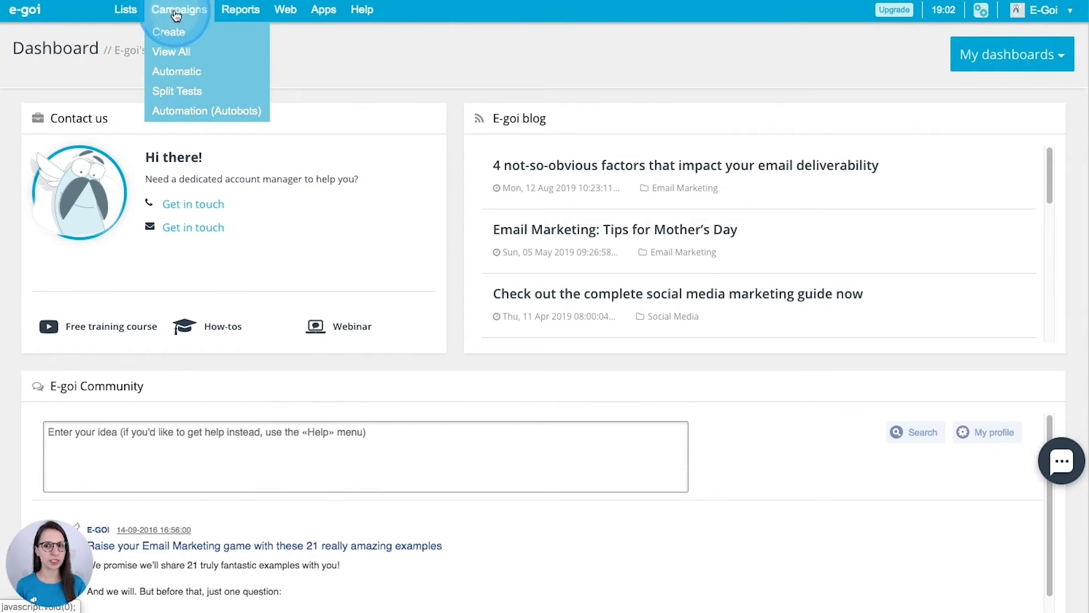
- Open the Autobots automation list under campaigns and start creating a new Autobot
{"action": "left_click", "coordinate": [190, 118]}
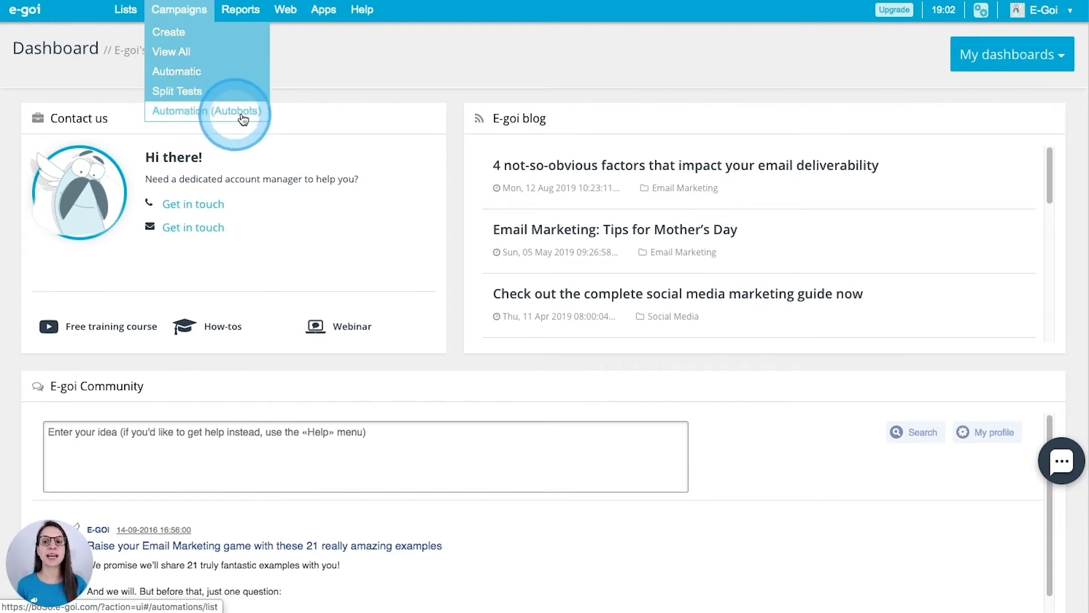
{"action": "left_click", "coordinate": [210, 113]}
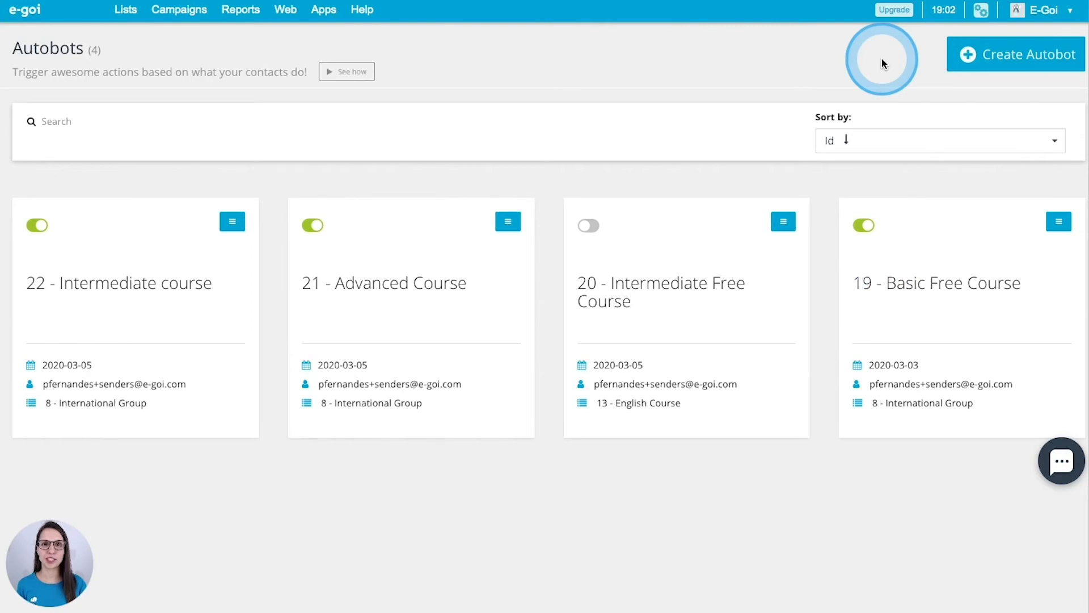
{"action": "left_click", "coordinate": [1022, 56]}
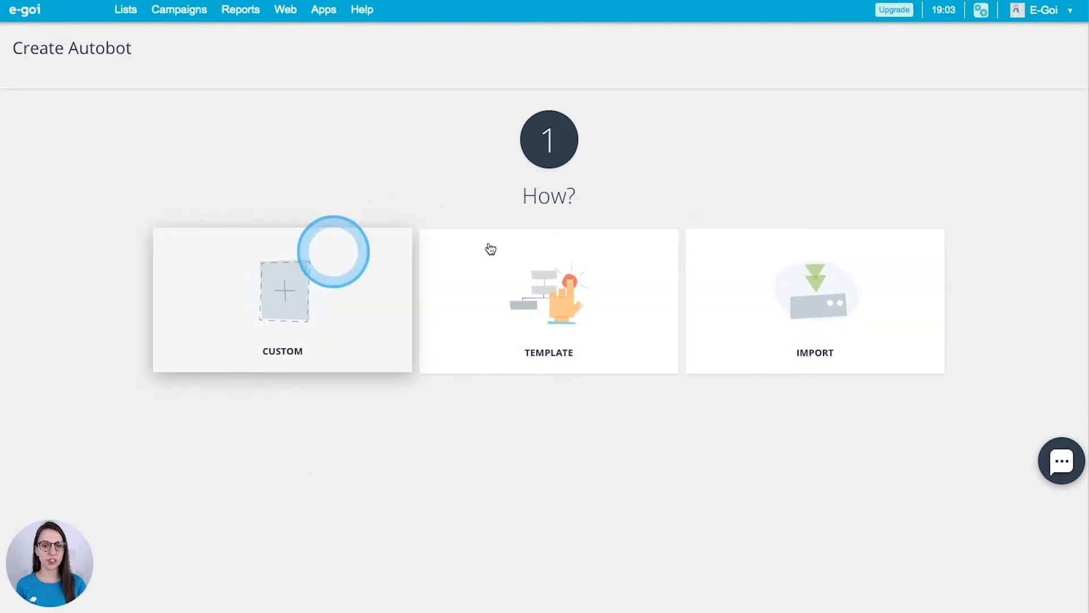
- Examine the "Win back unengaged contacts" template's workflow and the form for importing an Autobot from another E-goi account
{"action": "left_click", "coordinate": [588, 288]}
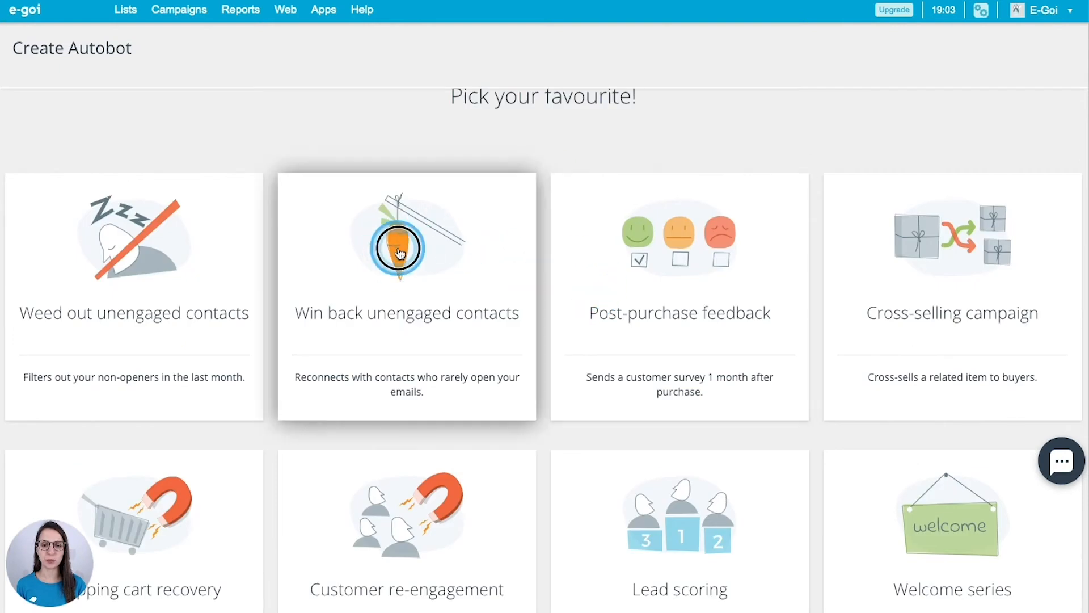
{"action": "left_click", "coordinate": [398, 250]}
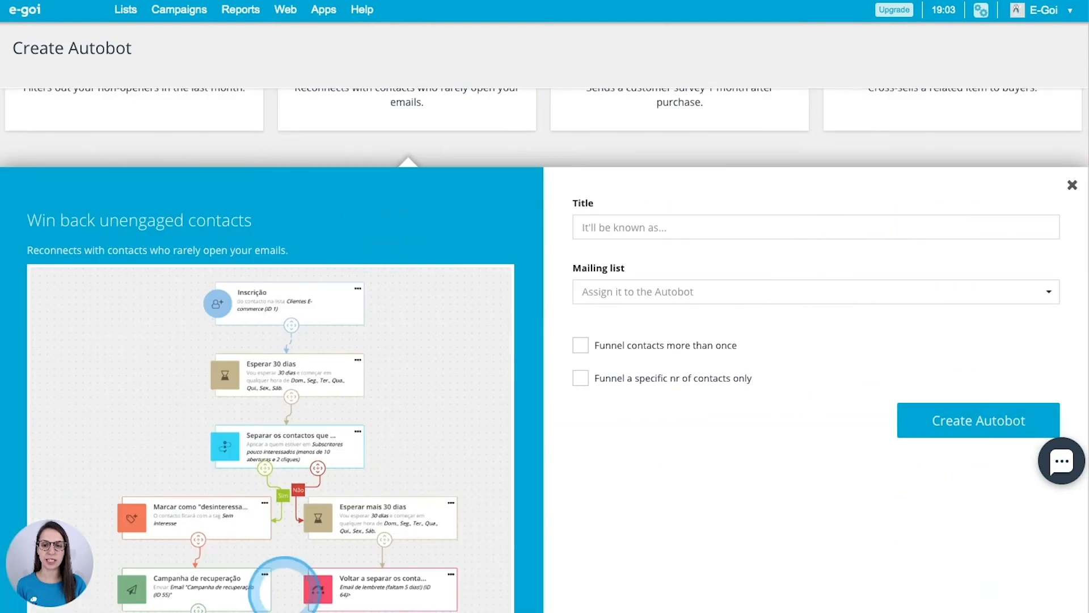
{"action": "scroll", "coordinate": [295, 283], "scroll_direction": "down", "scroll_amount": 3}
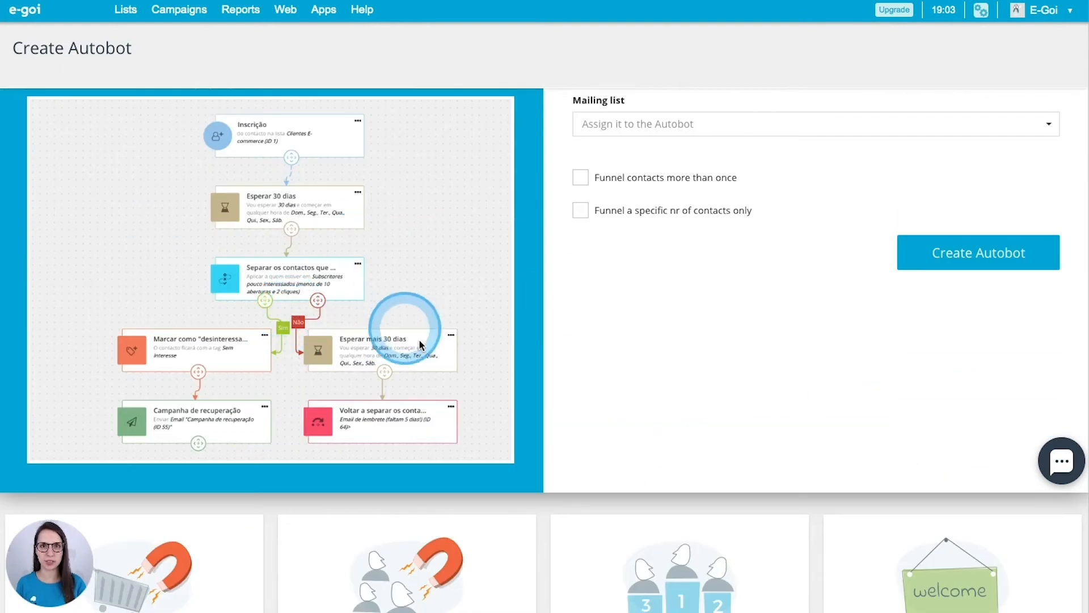
{"action": "scroll", "coordinate": [403, 324], "scroll_direction": "up", "scroll_amount": 10}
{"action": "scroll", "coordinate": [624, 238], "scroll_direction": "up", "scroll_amount": 1}
{"action": "left_click", "coordinate": [821, 176]}
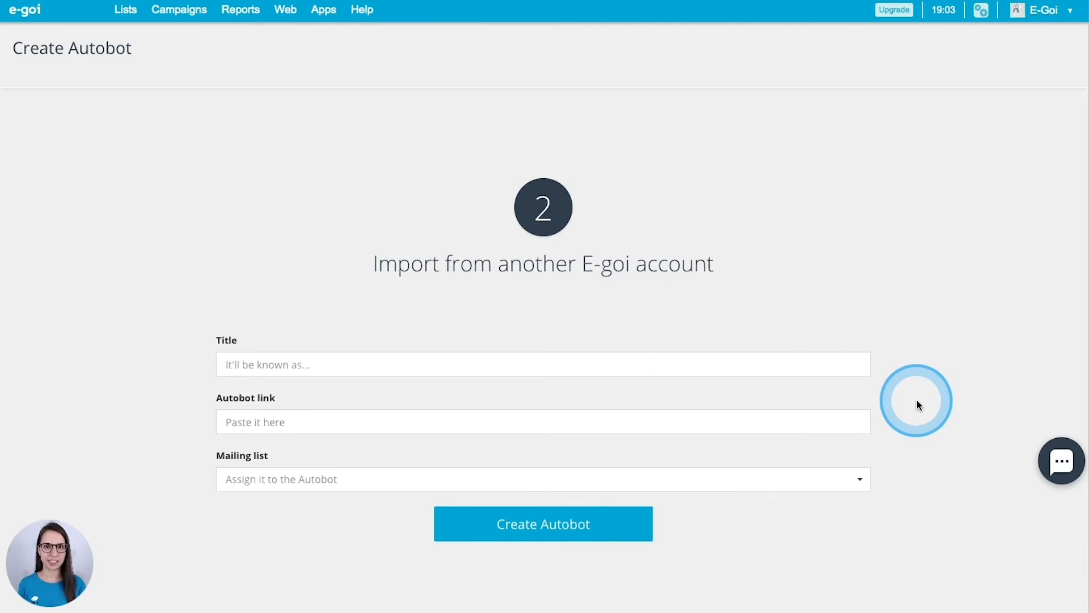
{"action": "scroll", "coordinate": [917, 400], "scroll_direction": "up", "scroll_amount": 5}
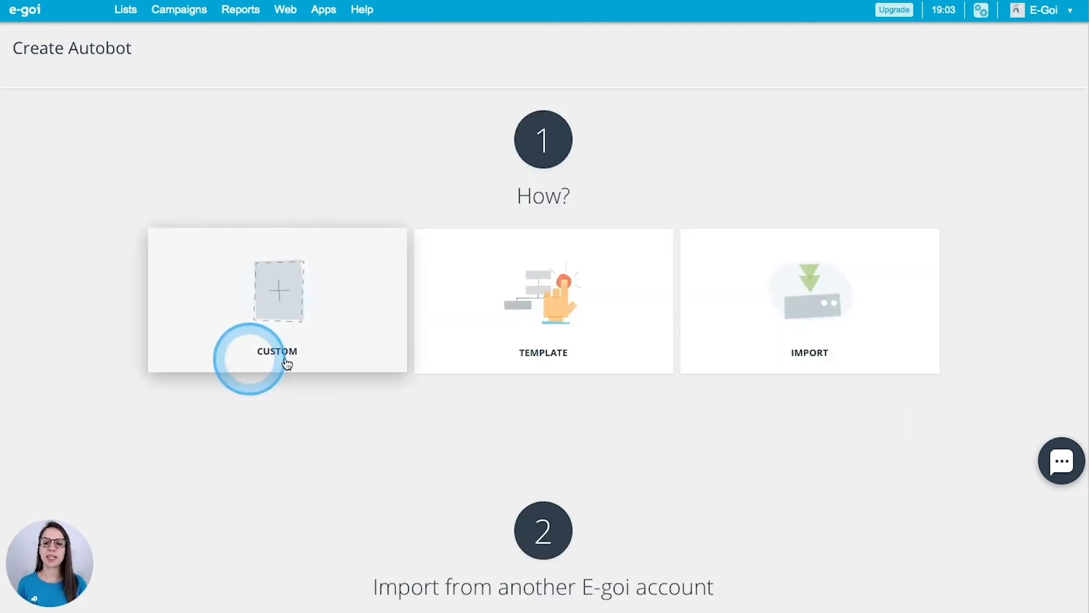
- Choose a custom Autobot and title it "Course Presentation"
{"action": "left_click", "coordinate": [288, 308]}
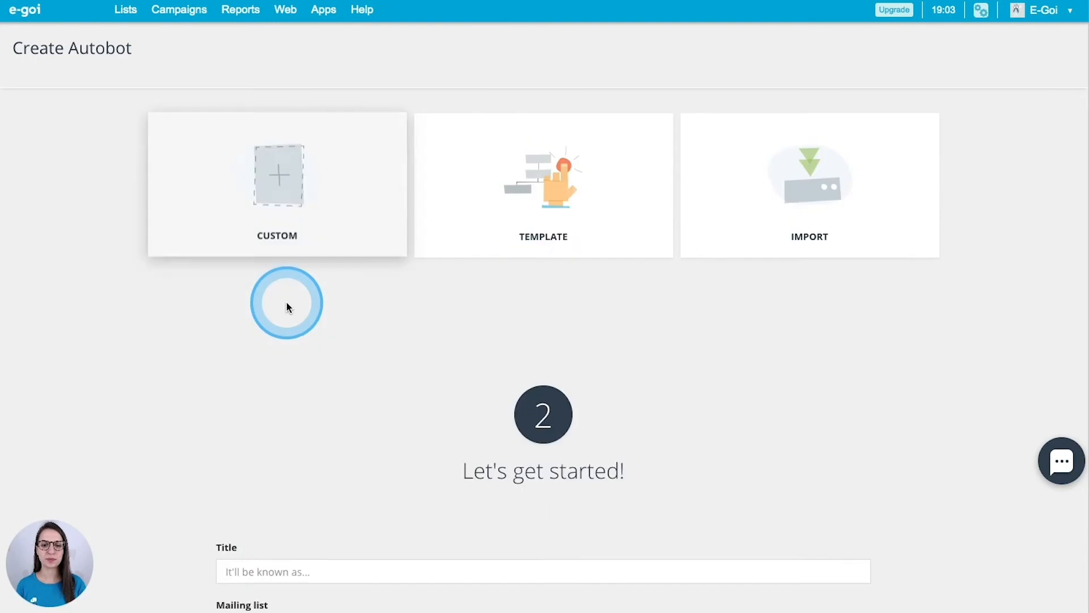
{"action": "left_click", "coordinate": [277, 338]}
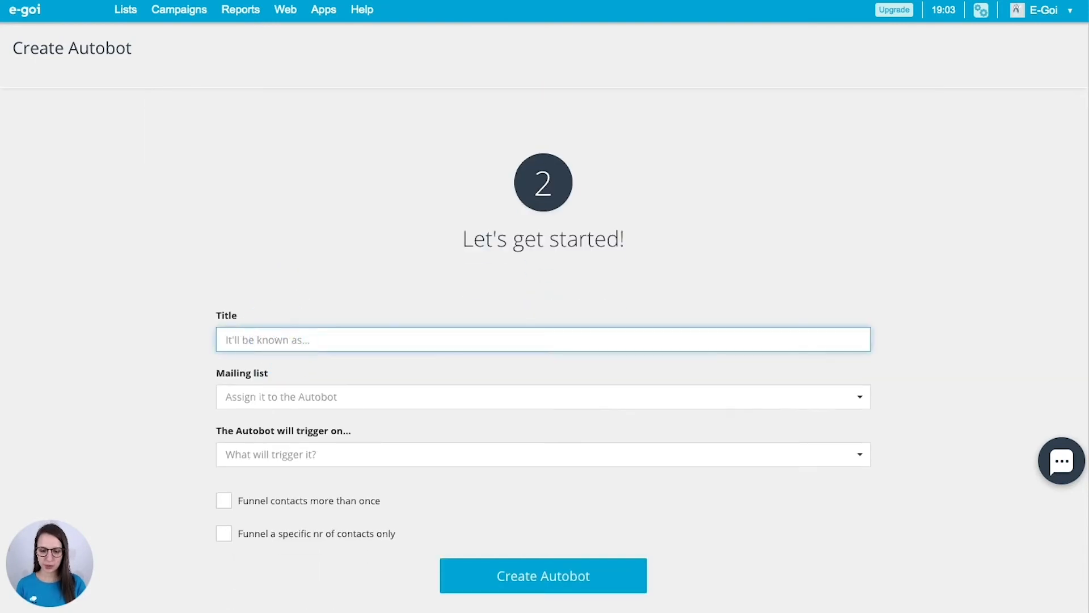
{"action": "key", "text": "Tab"}
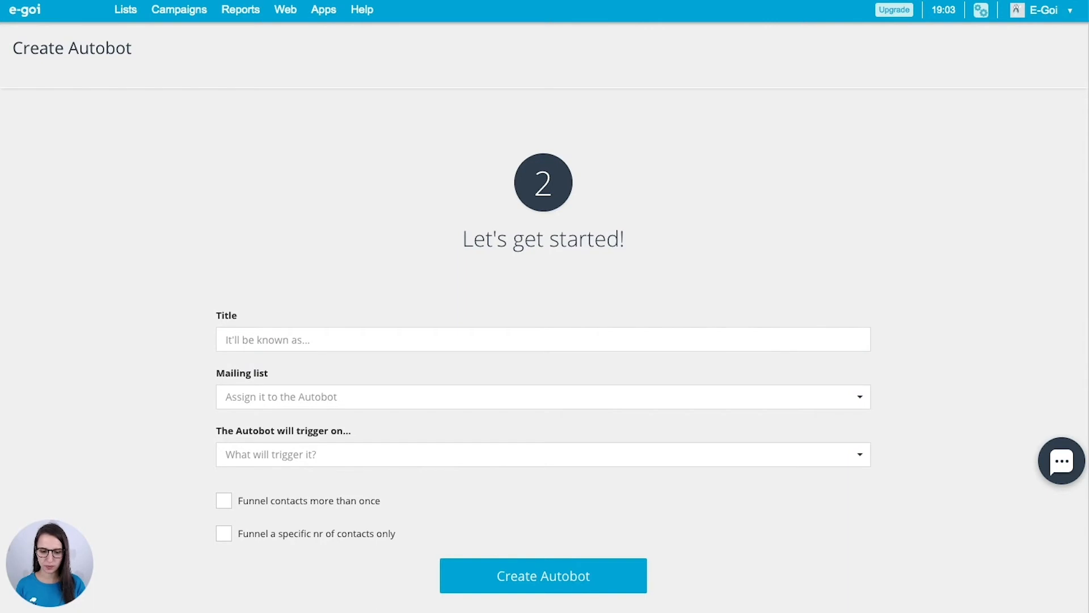
{"action": "left_click", "coordinate": [330, 348]}
{"action": "type", "text": "Course Presentation"}
- Assign the International Group mailing list to the Autobot and set its trigger to Subscription
{"action": "left_click", "coordinate": [318, 367]}
{"action": "scroll", "coordinate": [317, 367], "scroll_direction": "down", "scroll_amount": 1}
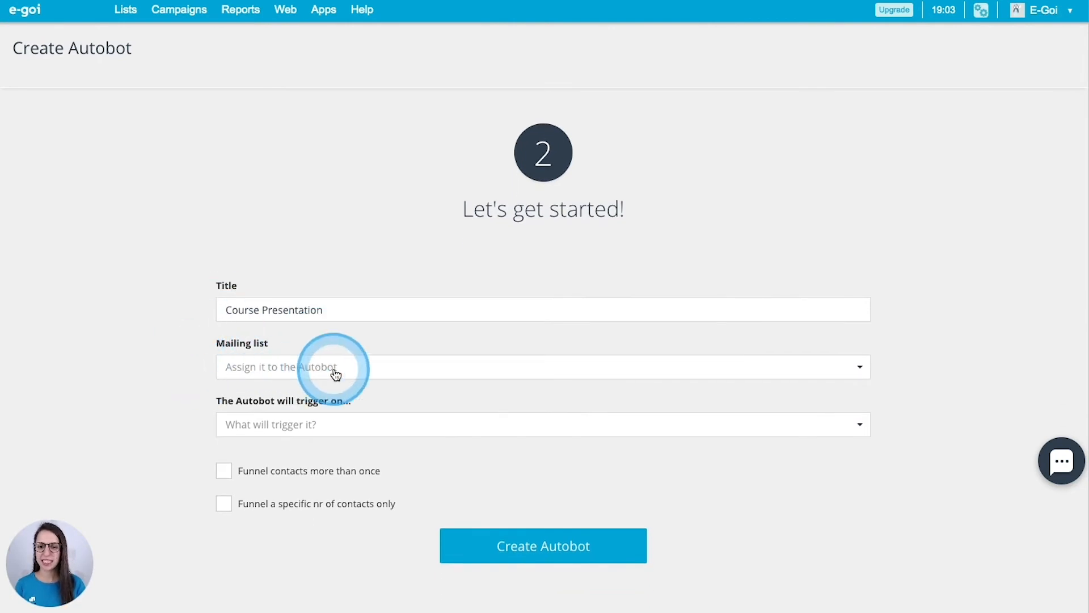
{"action": "left_click", "coordinate": [335, 368]}
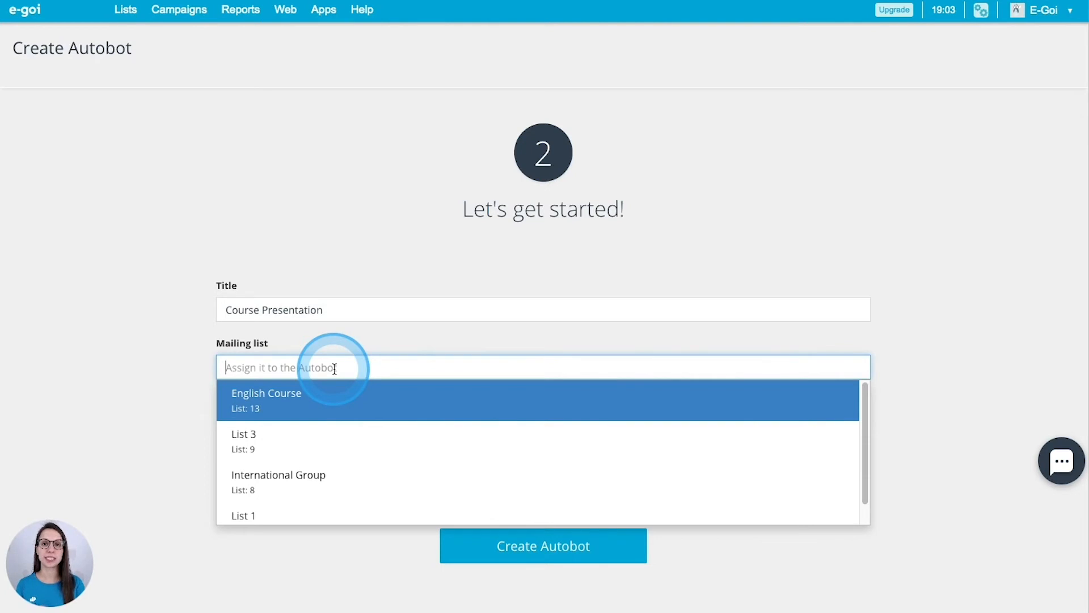
{"action": "left_click", "coordinate": [341, 482]}
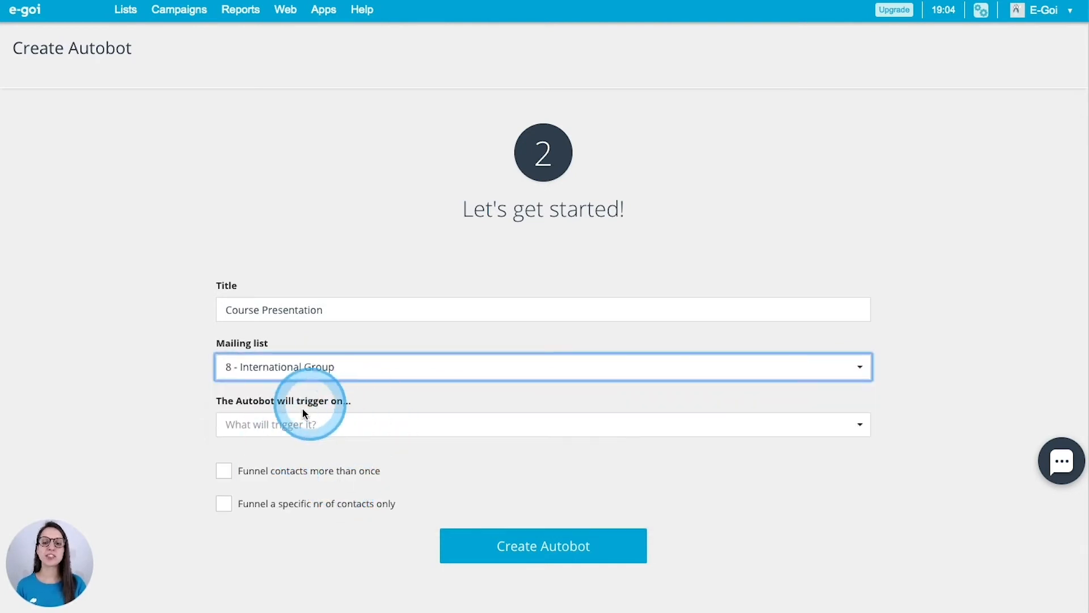
{"action": "left_click", "coordinate": [306, 423]}
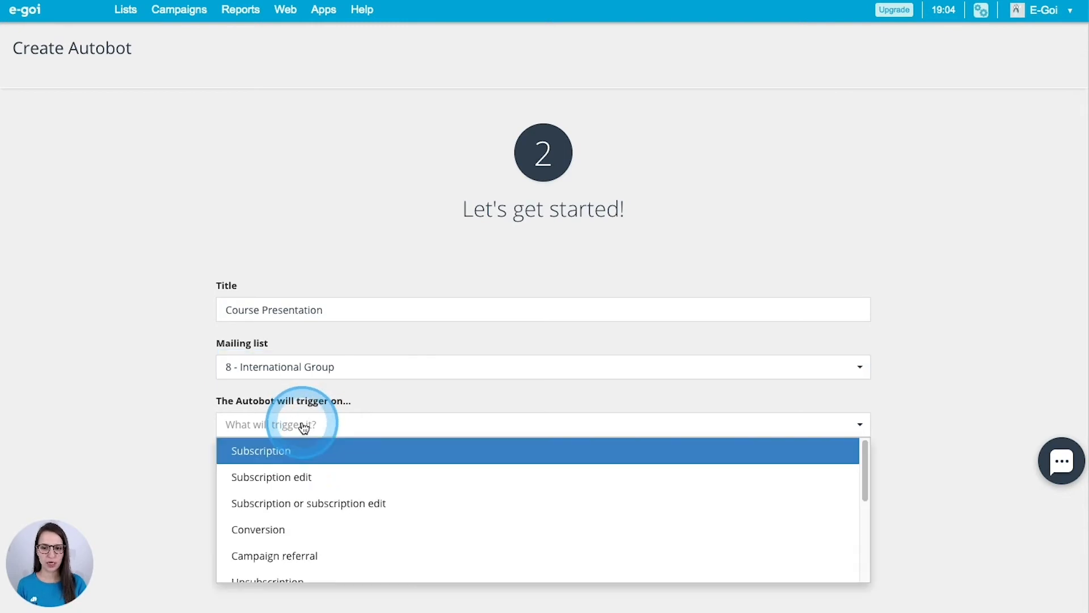
{"action": "left_click", "coordinate": [271, 454]}
- Try the options for funnelling contacts more than once and for funnelling only a specific number of contacts
{"action": "left_click", "coordinate": [223, 470]}
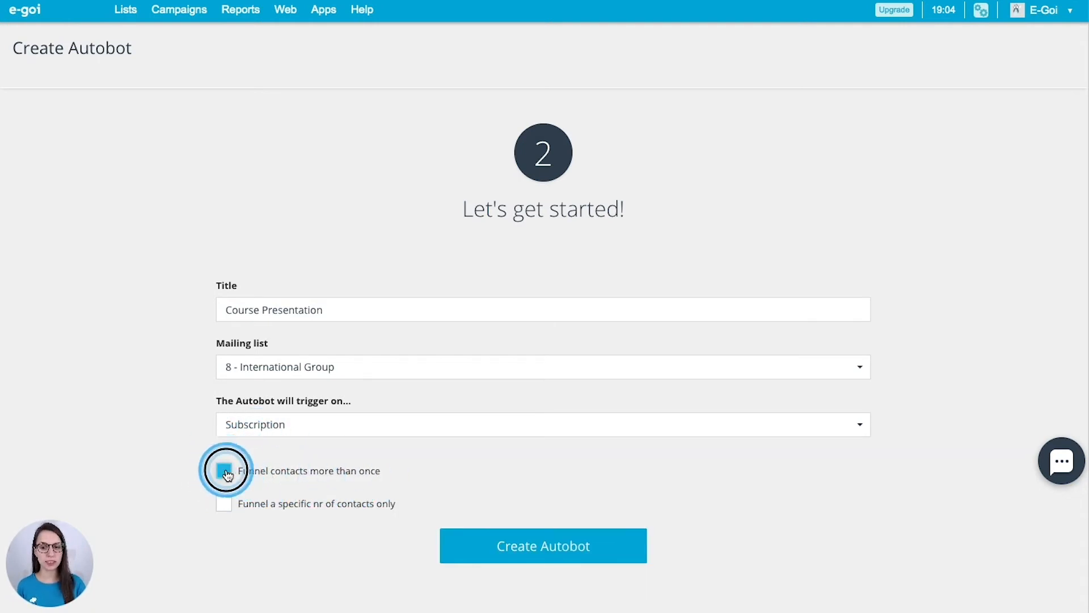
{"action": "left_click", "coordinate": [224, 470]}
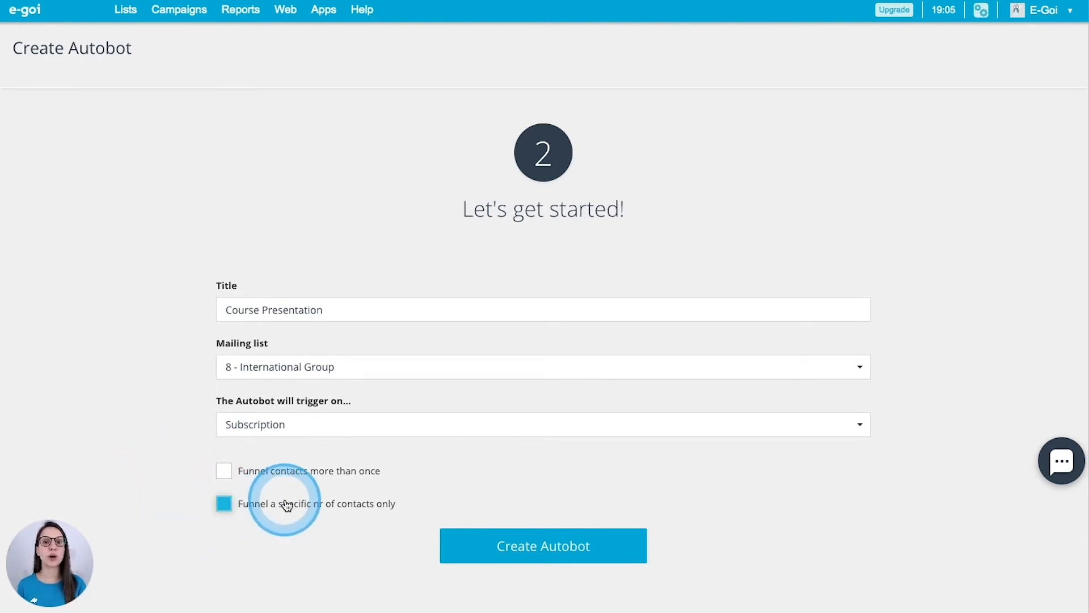
{"action": "left_click", "coordinate": [330, 508]}
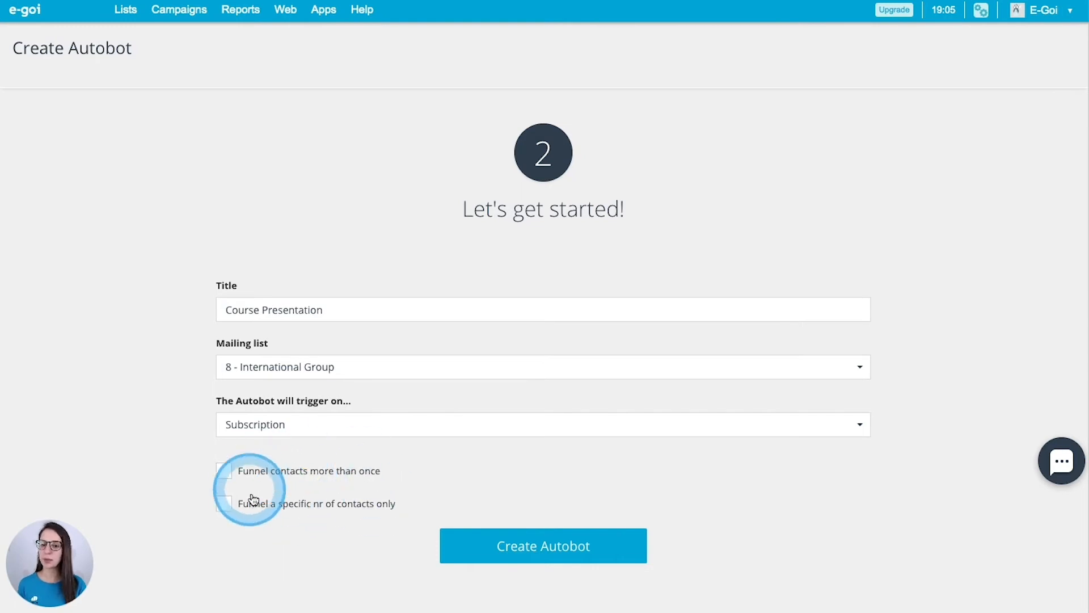
{"action": "left_click", "coordinate": [263, 501]}
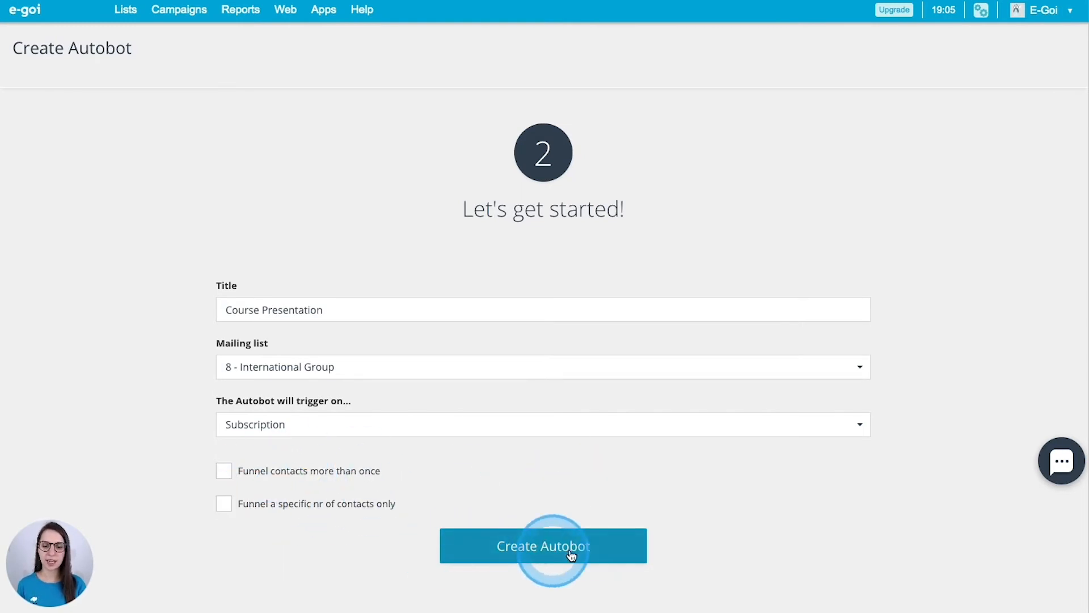
- Create the Autobot with the entered settings so its workflow canvas opens
{"action": "left_click", "coordinate": [569, 553]}
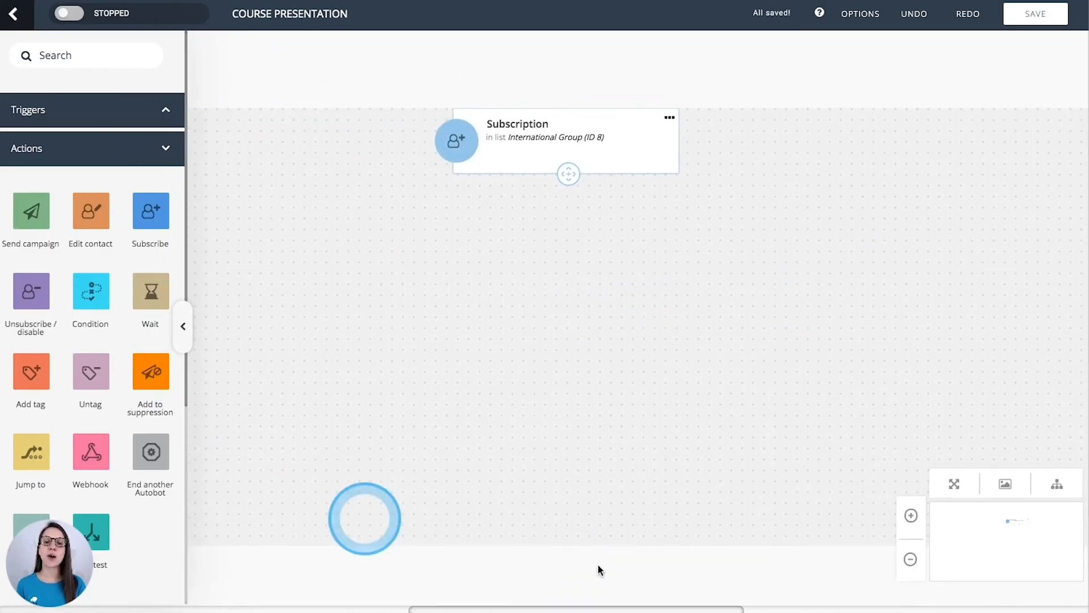
{"action": "left_click_drag", "start_coordinate": [547, 333], "coordinate": [539, 309]}
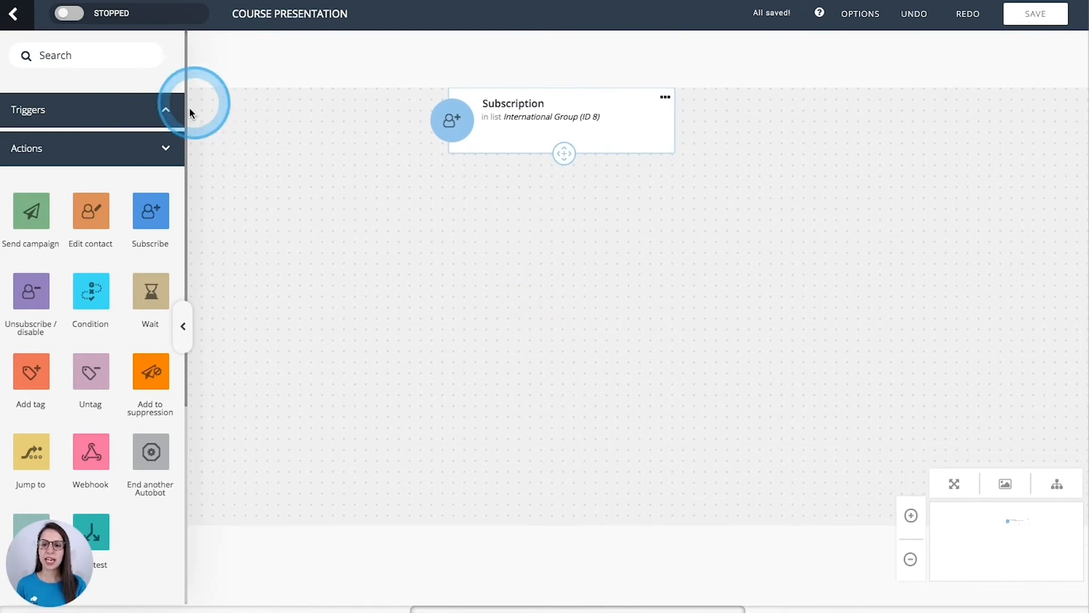
- Examine the trigger and action blocks available for building the workflow
{"action": "left_click", "coordinate": [169, 145]}
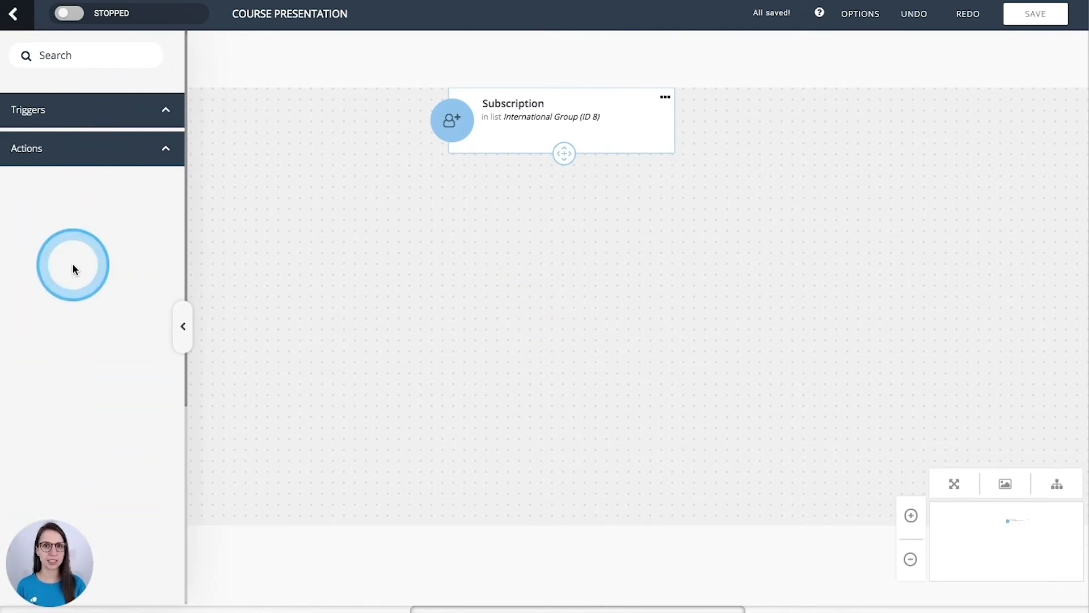
{"action": "left_click", "coordinate": [73, 109]}
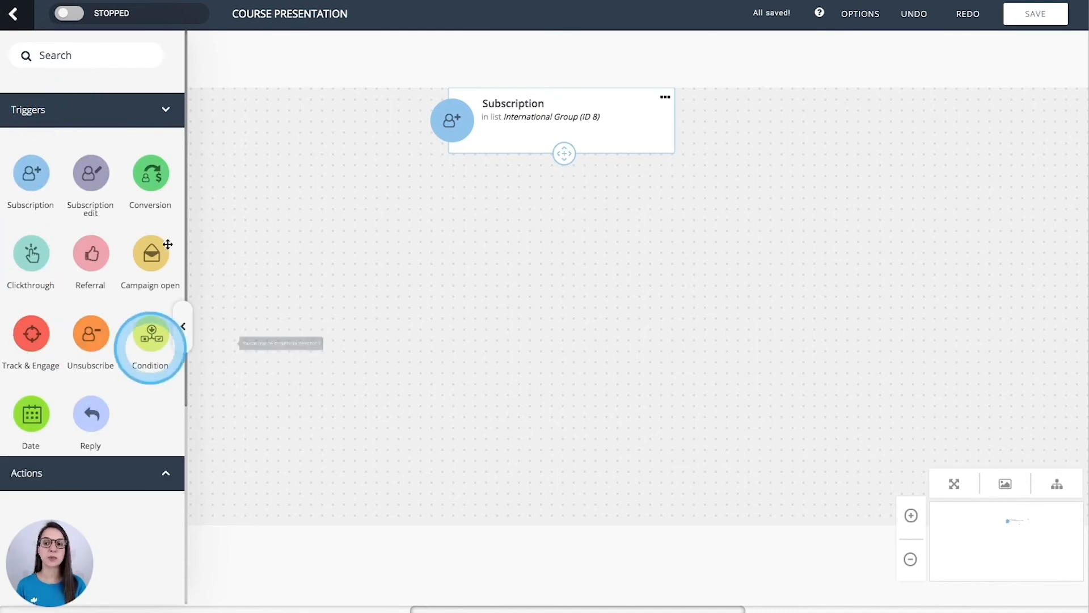
{"action": "left_click", "coordinate": [165, 110]}
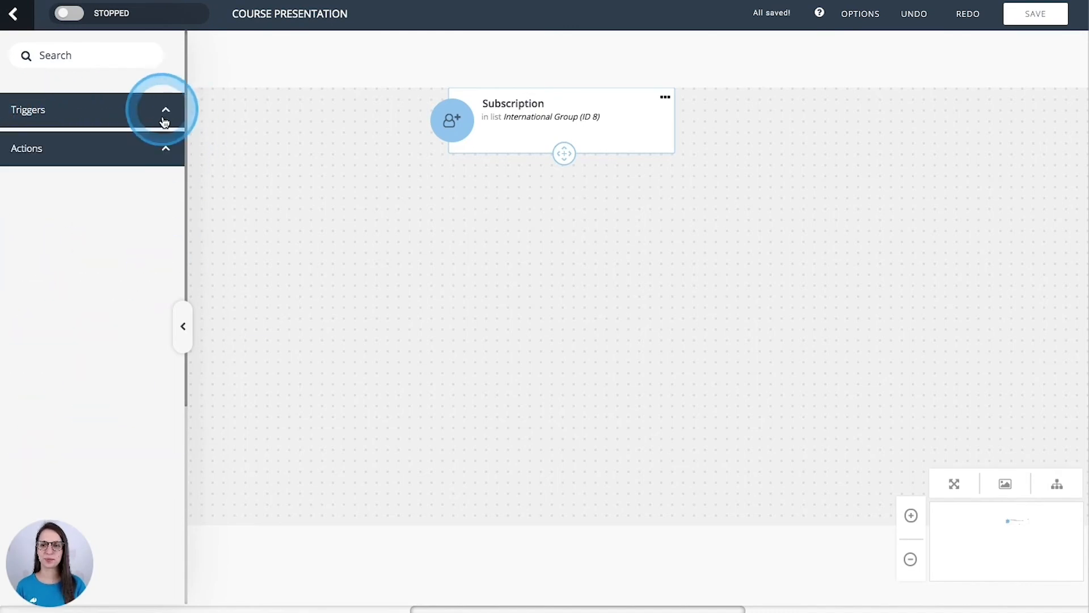
{"action": "left_click", "coordinate": [165, 147]}
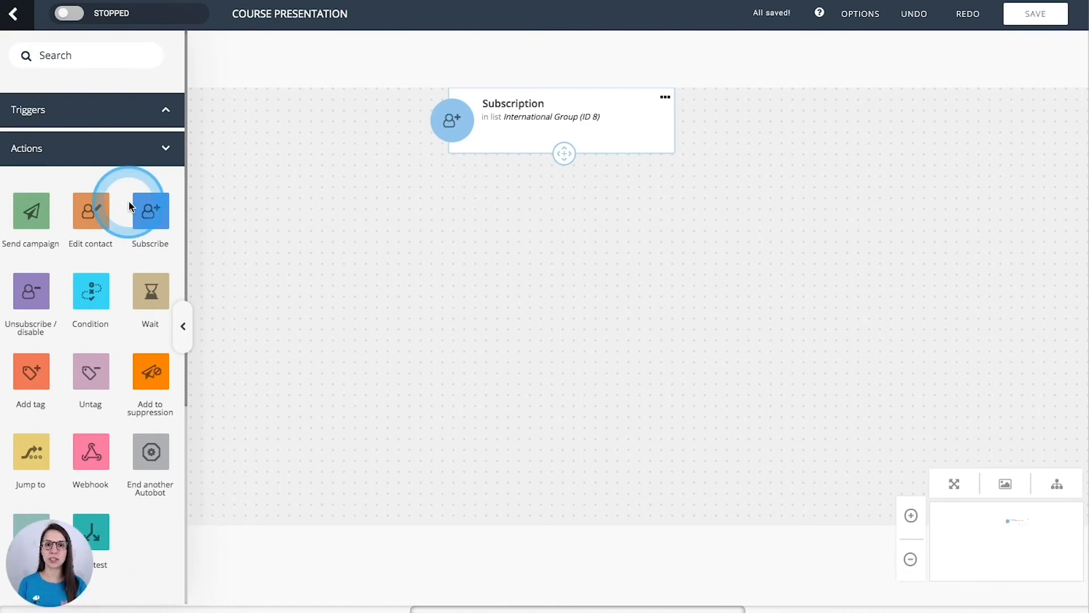
{"action": "left_click", "coordinate": [165, 148]}
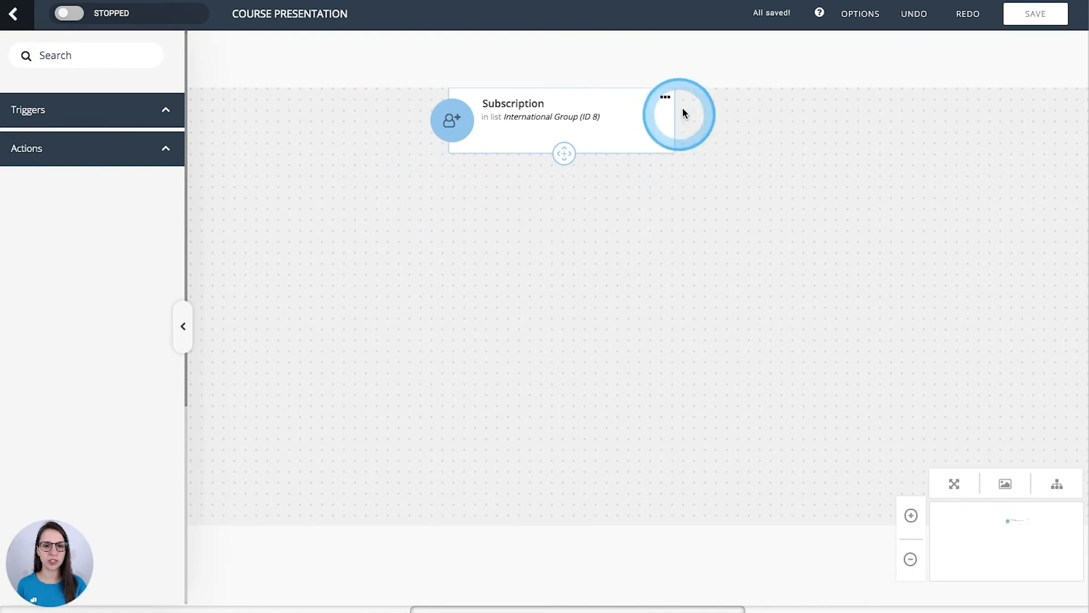
- Add a Date trigger to the canvas below the Subscription trigger, closing its settings without configuring it
{"action": "left_click", "coordinate": [131, 111]}
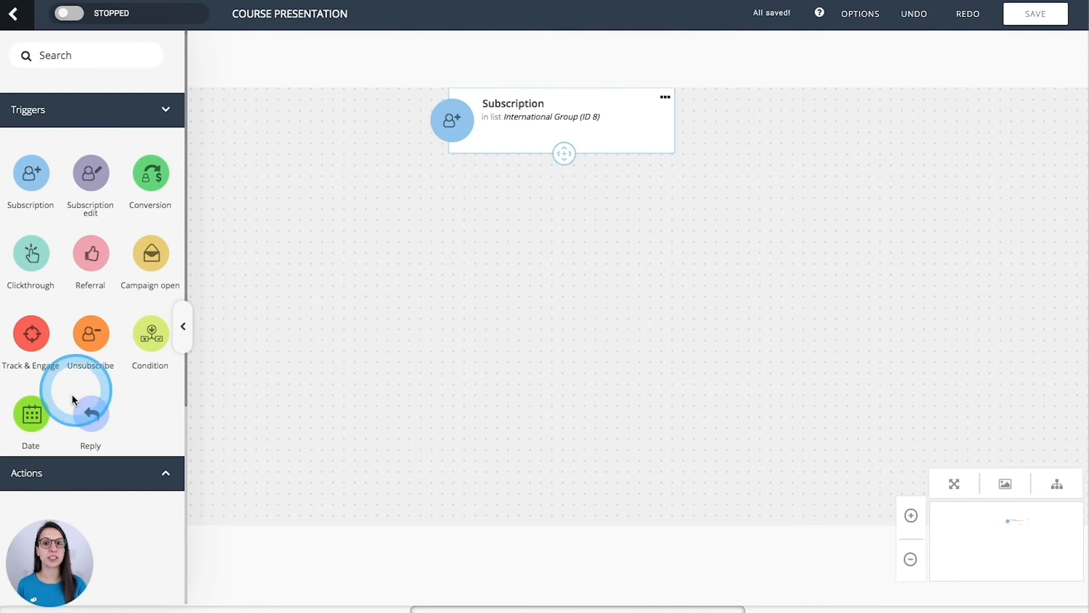
{"action": "left_click_drag", "start_coordinate": [32, 412], "coordinate": [482, 242]}
{"action": "left_click", "coordinate": [1056, 582]}
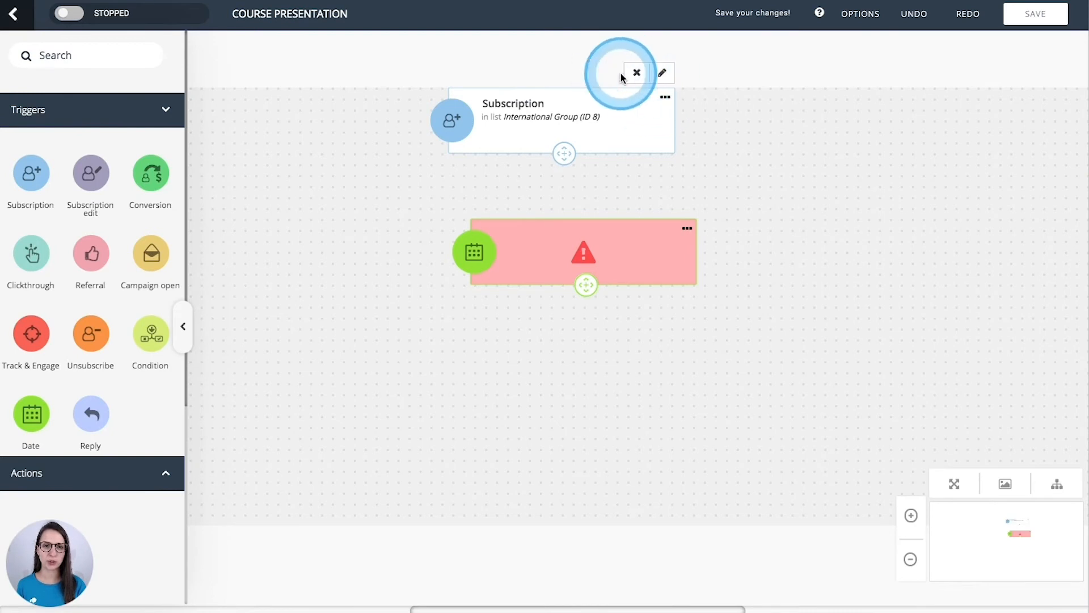
- Delete the Subscription trigger for the International Group list from the canvas
{"action": "left_click", "coordinate": [636, 73]}
{"action": "left_click", "coordinate": [626, 65]}
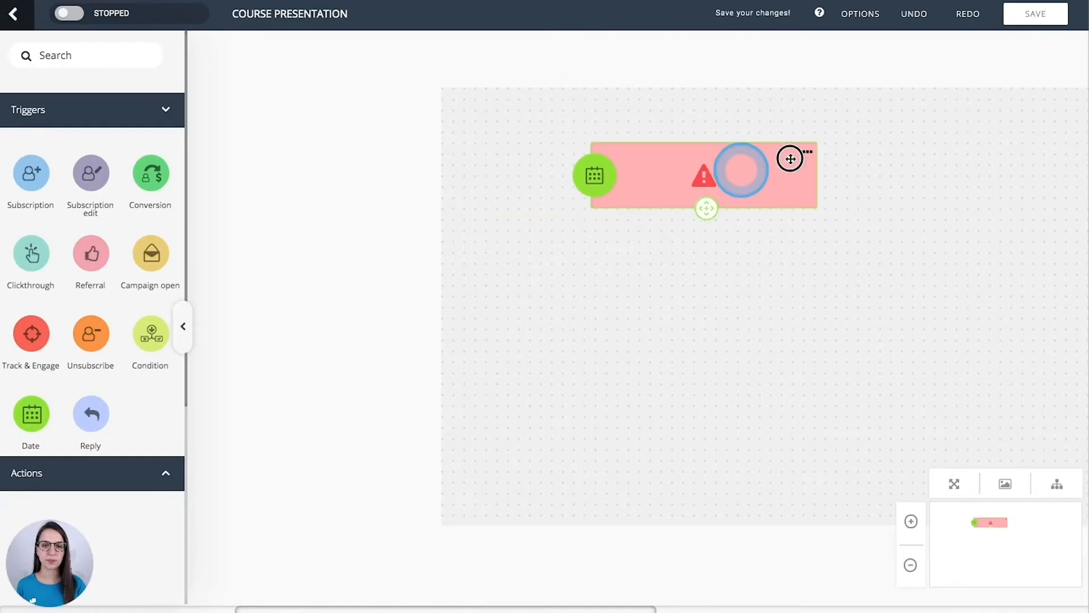
{"action": "left_click_drag", "start_coordinate": [899, 233], "coordinate": [678, 200]}
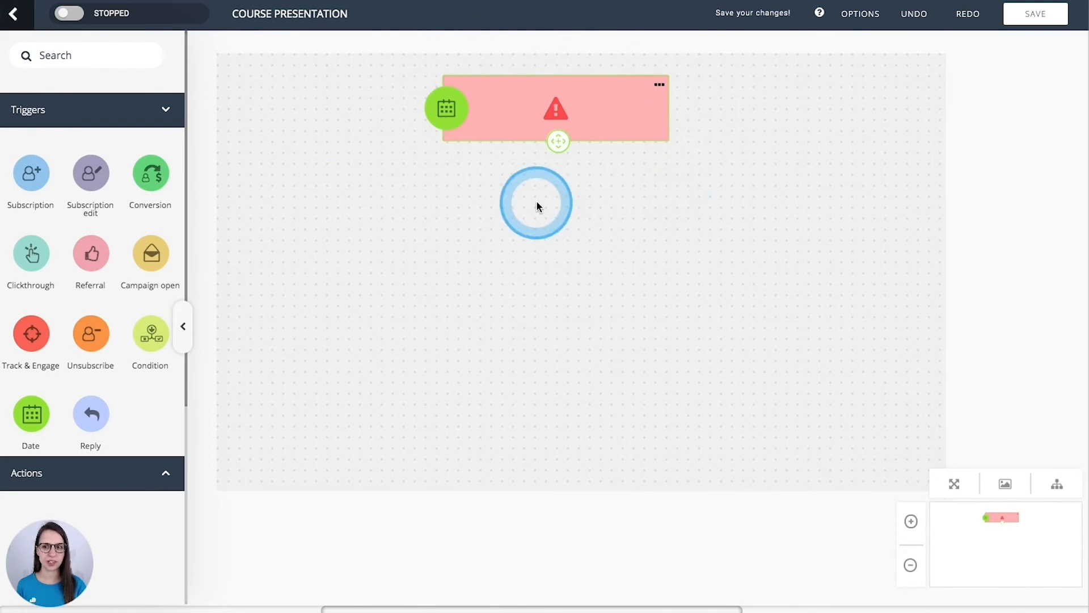
- Add a Send campaign action below the Date trigger, keeping the default Email type and creating no campaign
{"action": "left_click", "coordinate": [151, 108]}
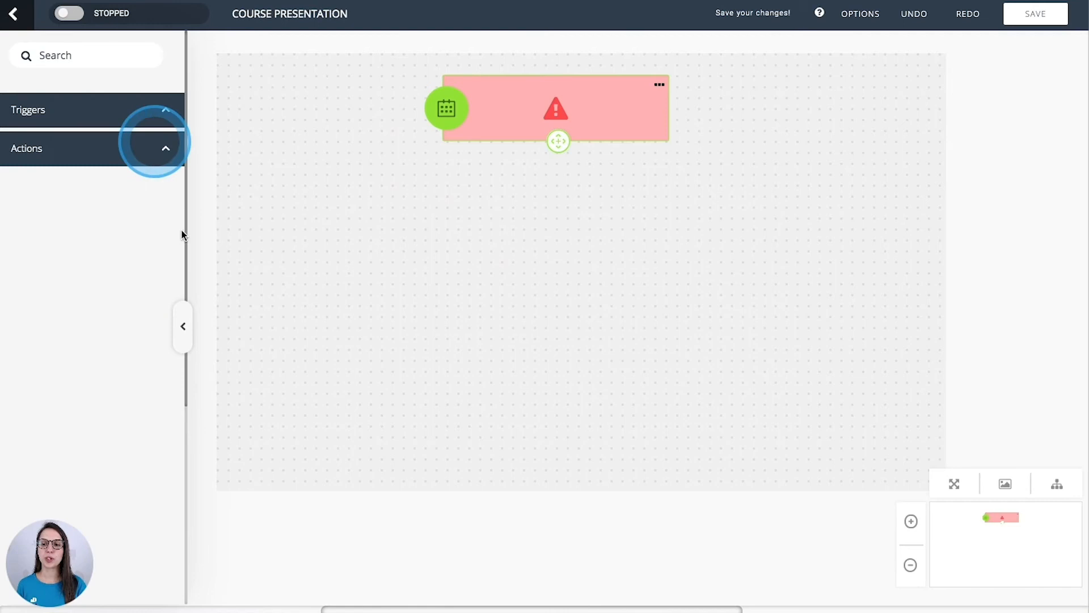
{"action": "left_click", "coordinate": [176, 152]}
{"action": "left_click_drag", "start_coordinate": [33, 213], "coordinate": [517, 213]}
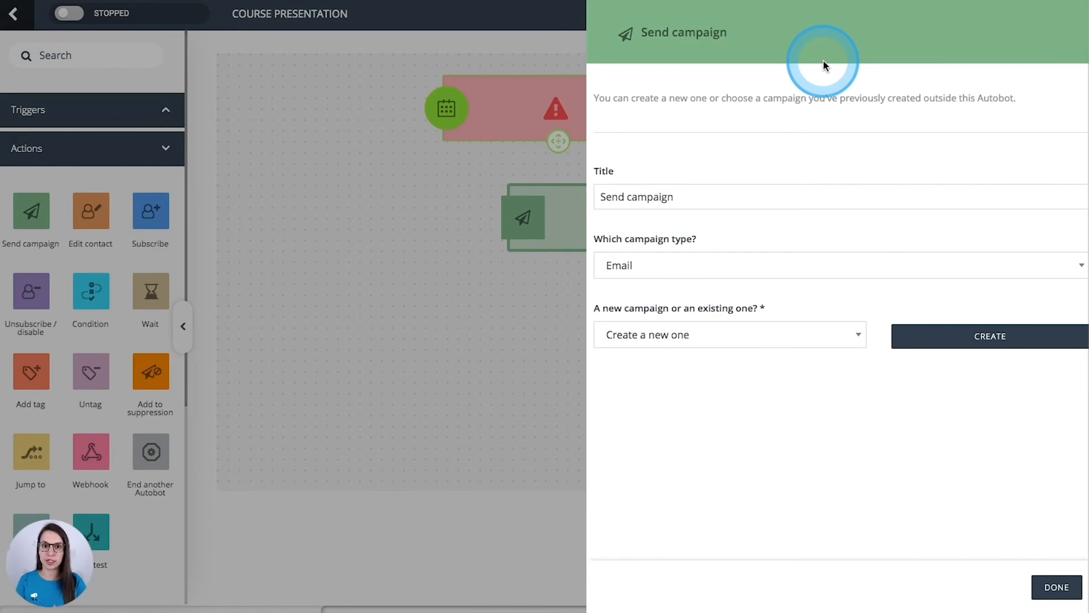
{"action": "left_click", "coordinate": [1065, 593]}
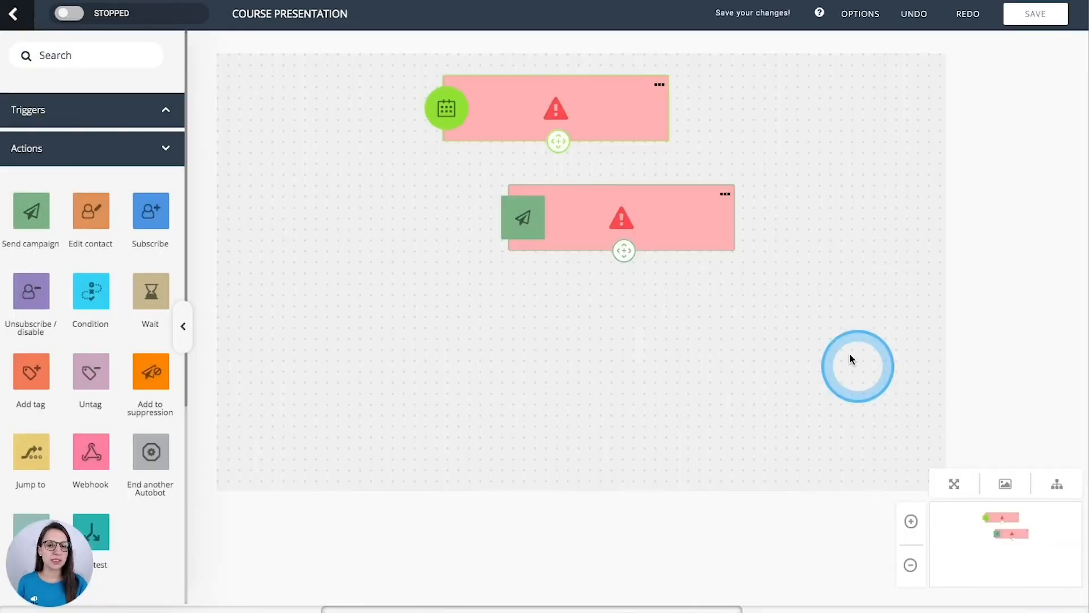
- Align the Send campaign block beneath the Date trigger and connect the trigger to it
{"action": "left_click_drag", "start_coordinate": [698, 226], "coordinate": [633, 232]}
{"action": "left_click_drag", "start_coordinate": [559, 140], "coordinate": [568, 199]}
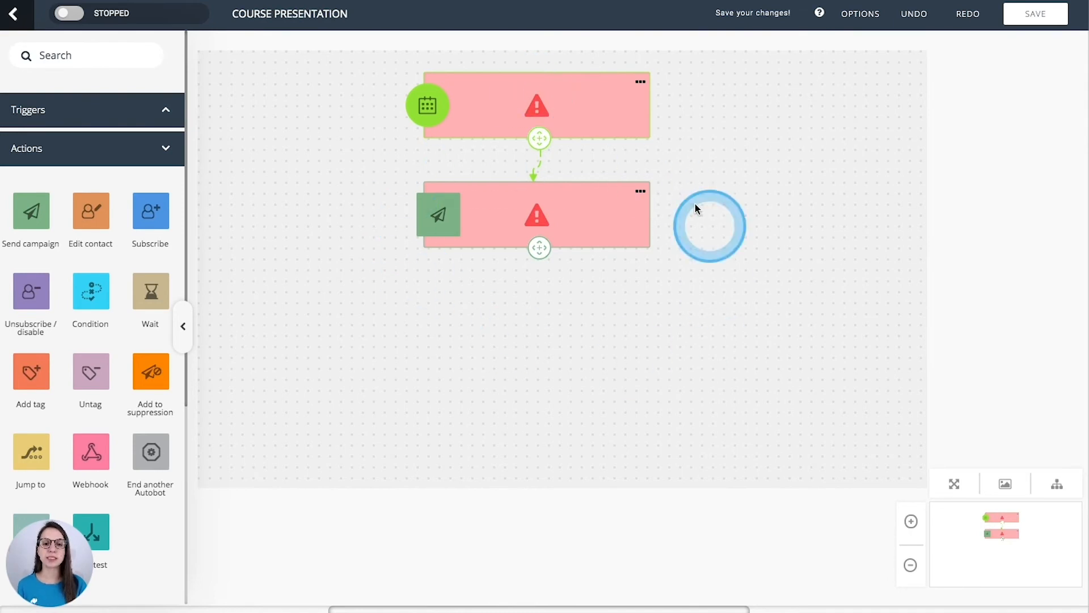
{"action": "scroll", "coordinate": [652, 193], "scroll_direction": "down", "scroll_amount": 1}
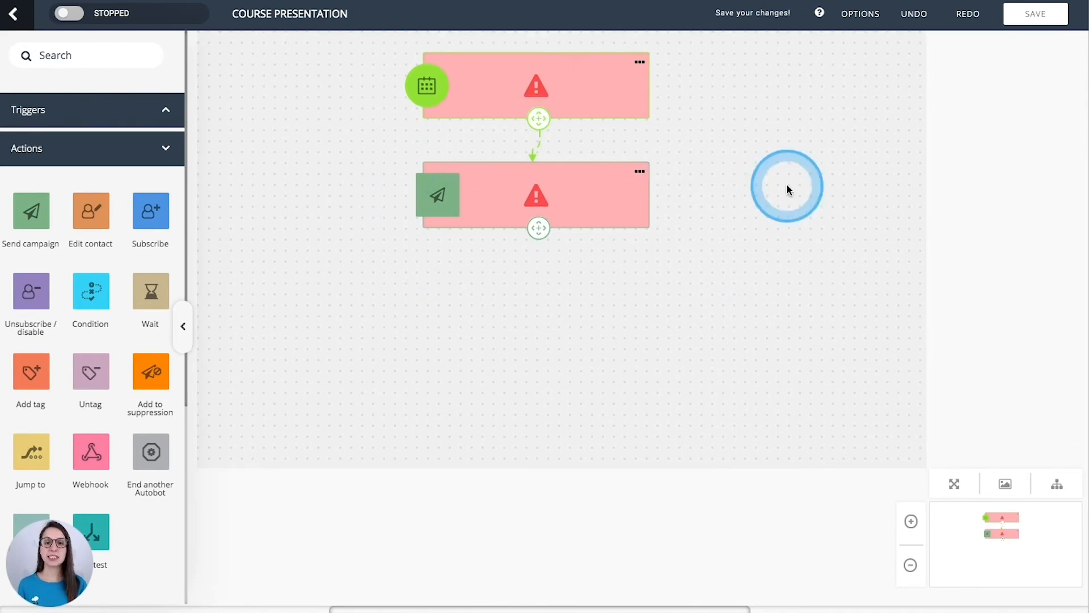
- Add a Condition action below the Send campaign block, closing its settings unconfigured, and align it with the blocks above
{"action": "left_click_drag", "start_coordinate": [98, 291], "coordinate": [530, 333]}
{"action": "left_click", "coordinate": [1071, 592]}
{"action": "left_click_drag", "start_coordinate": [613, 348], "coordinate": [536, 314]}
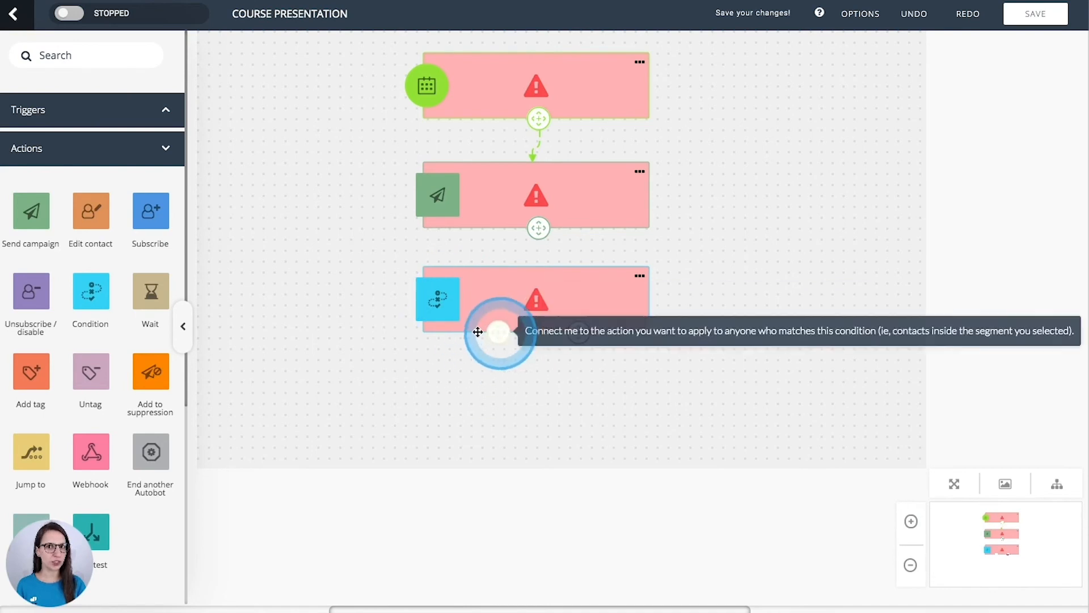
- Add a Send campaign action with the default Email type and place it below and to the left of the Condition
{"action": "left_click_drag", "start_coordinate": [32, 211], "coordinate": [448, 419]}
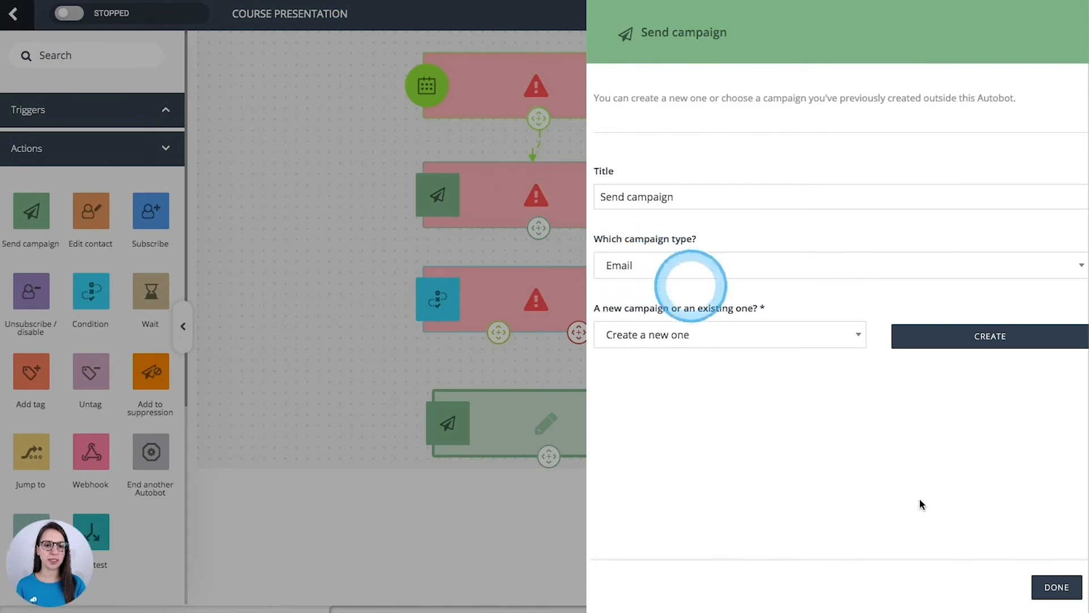
{"action": "left_click", "coordinate": [1056, 587]}
{"action": "left_click_drag", "start_coordinate": [560, 450], "coordinate": [385, 430]}
- Add another Send campaign action with campaign type SMS below and to the right of the Condition, level with the left one
{"action": "left_click_drag", "start_coordinate": [34, 227], "coordinate": [605, 421]}
{"action": "left_click", "coordinate": [709, 268]}
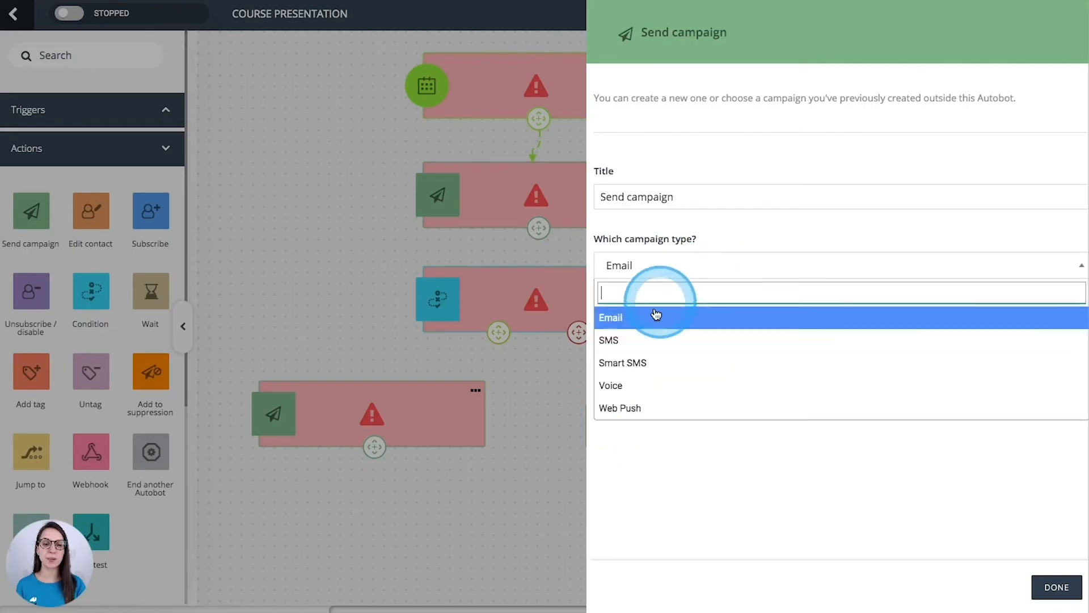
{"action": "left_click", "coordinate": [632, 337]}
{"action": "left_click", "coordinate": [1057, 587]}
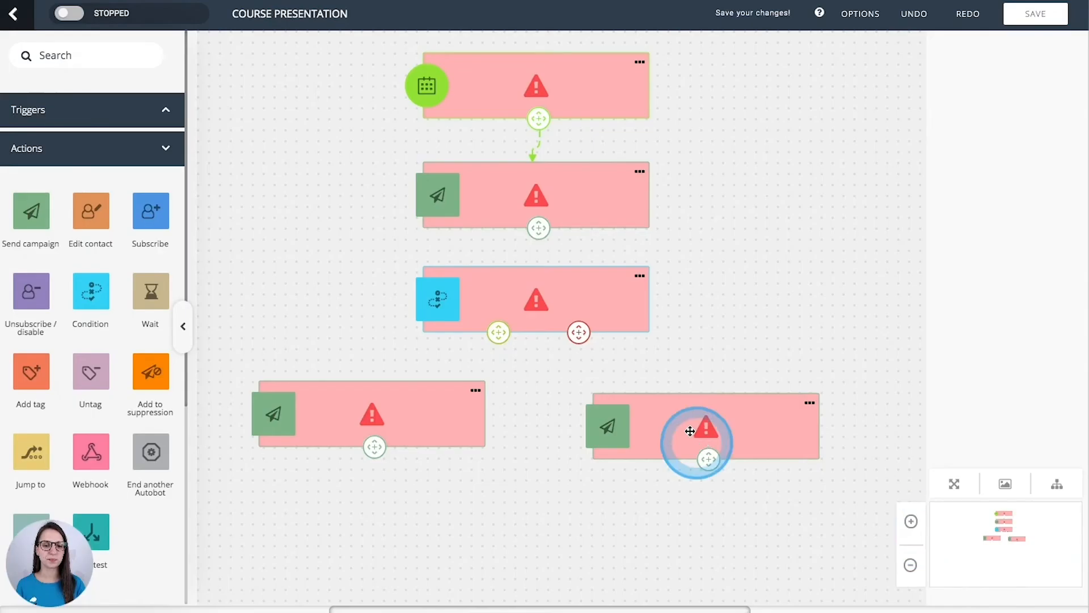
{"action": "left_click", "coordinate": [685, 413]}
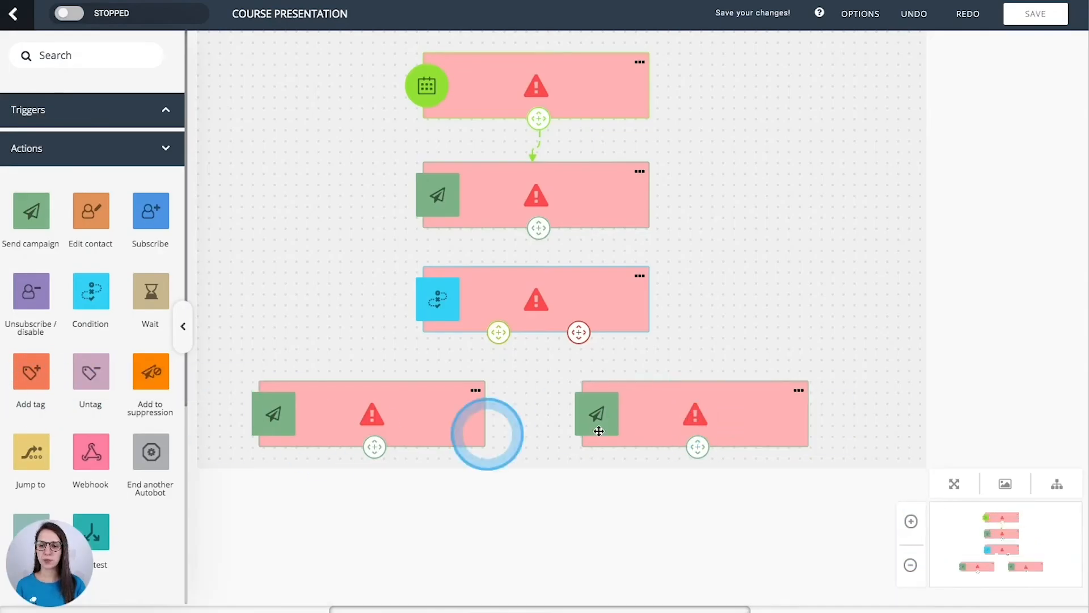
- Add an Add tag action beneath the right-hand Send campaign and connect the two, closing its settings without picking tags
{"action": "scroll", "coordinate": [509, 435], "scroll_direction": "down", "scroll_amount": 5}
{"action": "left_click_drag", "start_coordinate": [16, 364], "coordinate": [705, 231]}
{"action": "left_click_drag", "start_coordinate": [17, 374], "coordinate": [713, 185]}
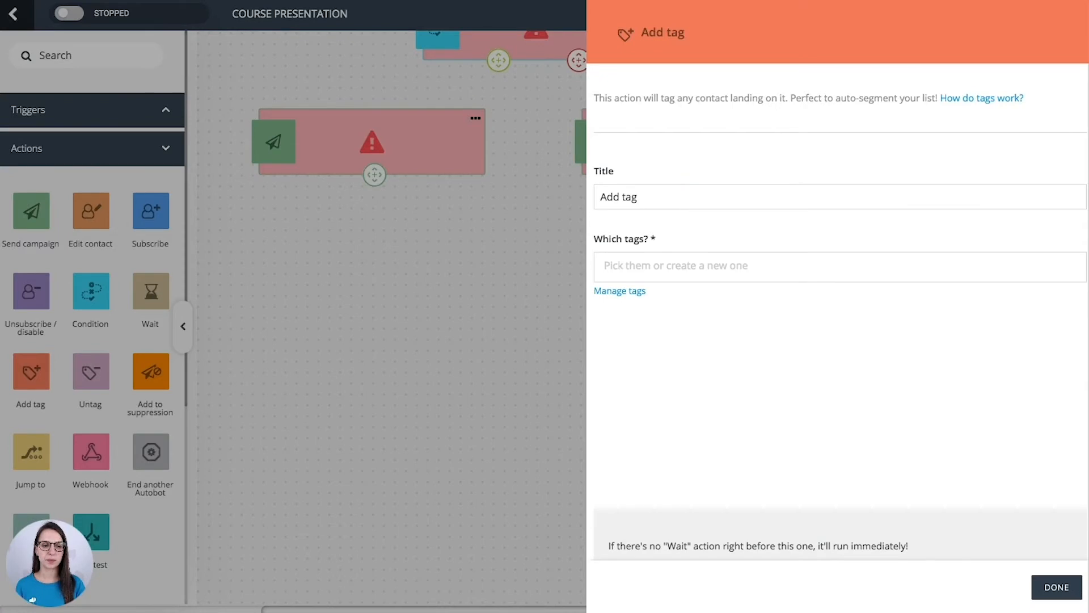
{"action": "left_click", "coordinate": [1060, 592]}
{"action": "left_click_drag", "start_coordinate": [840, 309], "coordinate": [732, 288]}
- Connect the upper Send campaign to the Condition, and the Condition's Yes and No outputs to the left and right Send campaigns
{"action": "scroll", "coordinate": [544, 374], "scroll_direction": "up", "scroll_amount": 3}
{"action": "scroll", "coordinate": [544, 375], "scroll_direction": "left", "scroll_amount": 1}
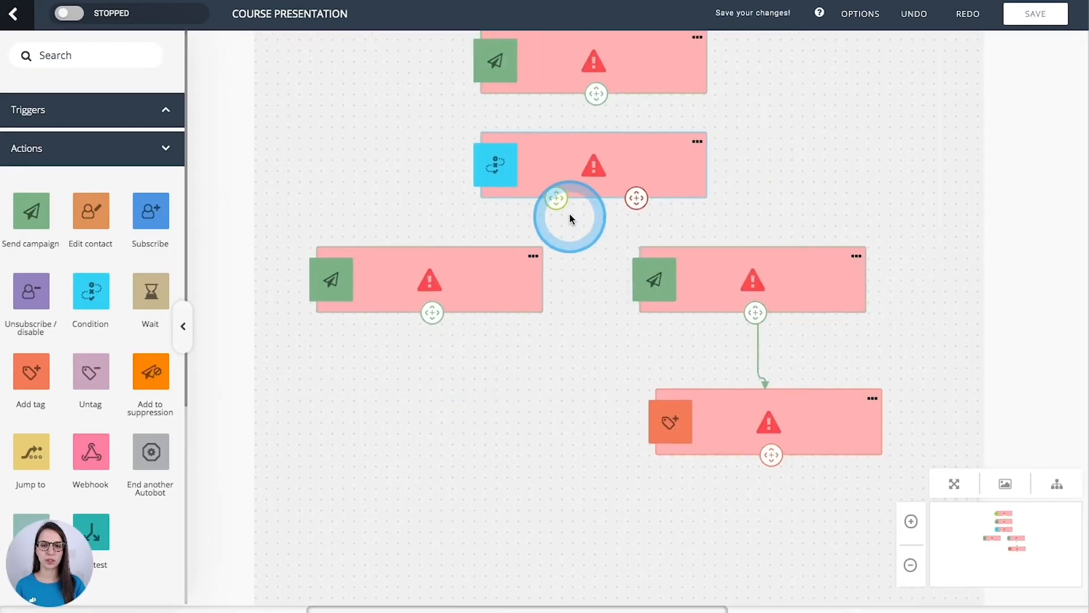
{"action": "left_click_drag", "start_coordinate": [560, 205], "coordinate": [443, 262]}
{"action": "left_click_drag", "start_coordinate": [584, 246], "coordinate": [569, 403]}
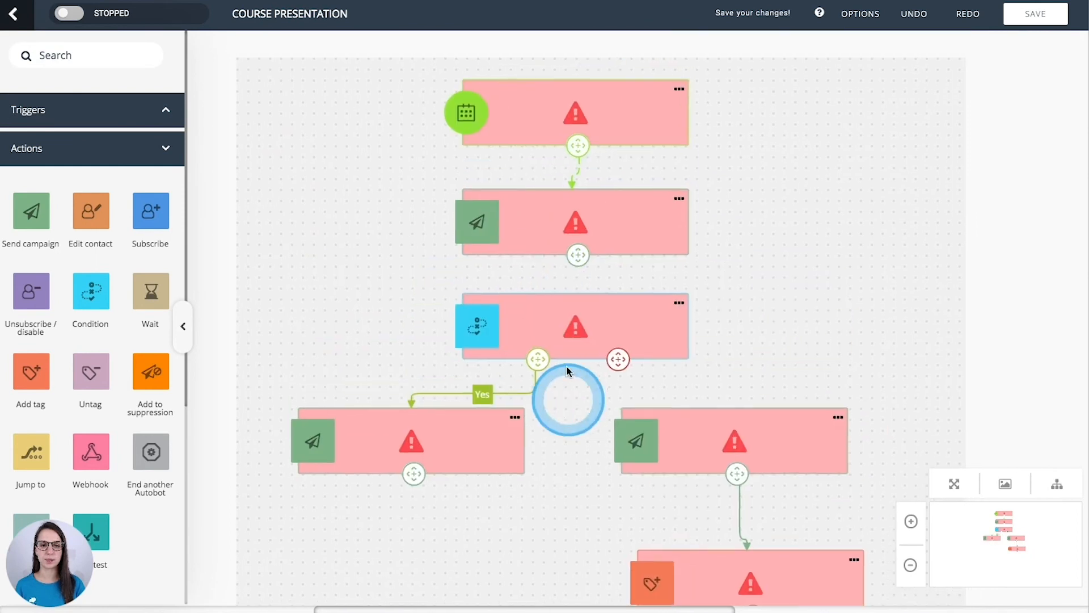
{"action": "left_click_drag", "start_coordinate": [574, 253], "coordinate": [573, 310]}
{"action": "mouse_move", "coordinate": [856, 313]}
{"action": "left_mouse_down"}
{"action": "mouse_move", "coordinate": [868, 352]}
{"action": "mouse_move", "coordinate": [851, 305]}
{"action": "left_mouse_up"}
{"action": "left_click_drag", "start_coordinate": [598, 313], "coordinate": [698, 364]}
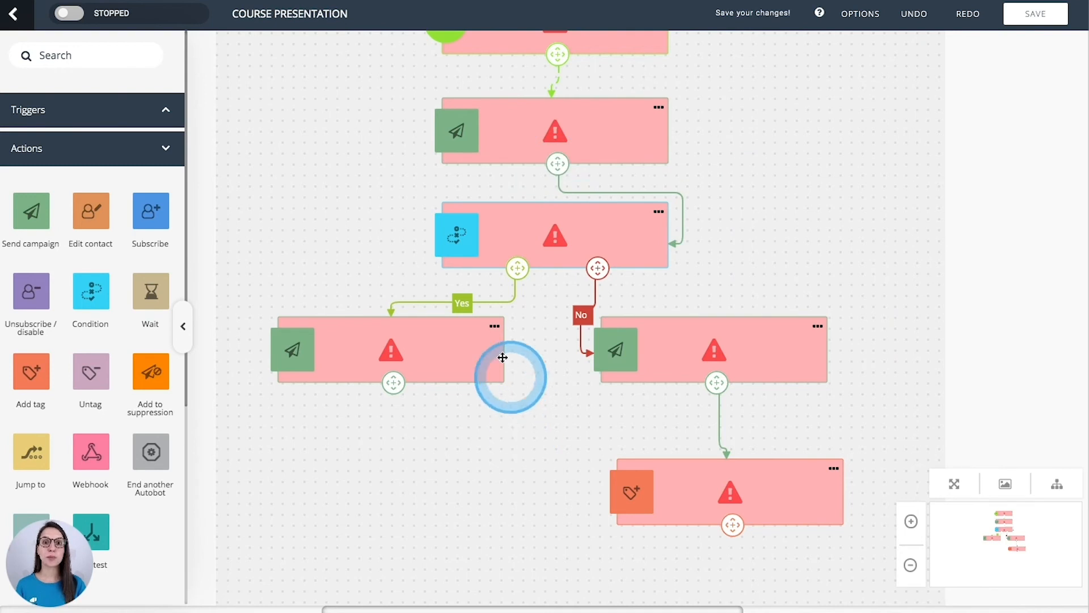
- Remove the Yes and No connections between the Condition and the two Send campaign blocks
{"action": "left_click", "coordinate": [506, 301]}
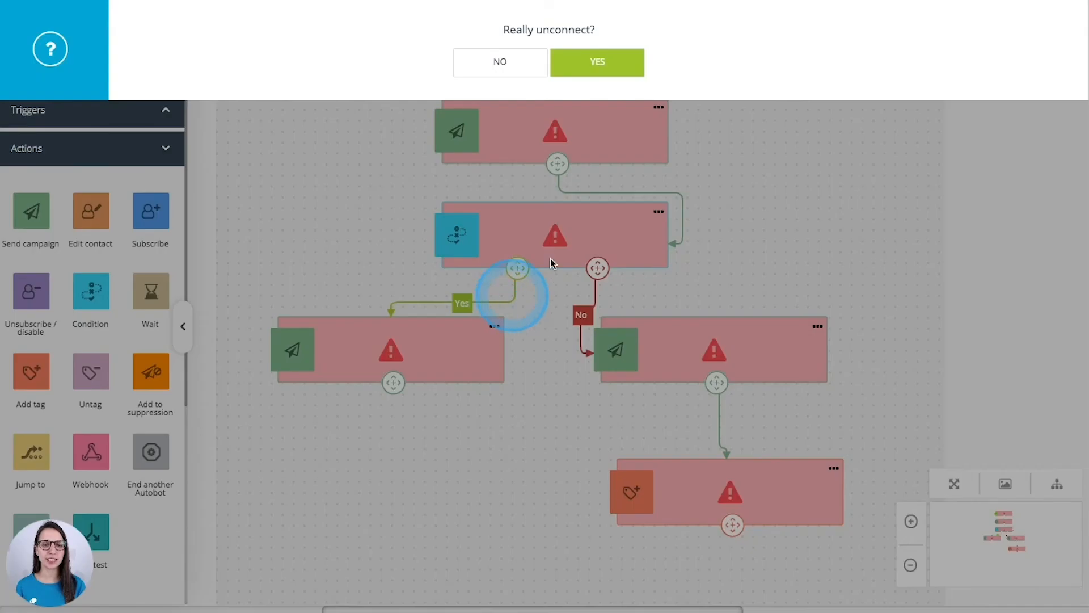
{"action": "left_click", "coordinate": [626, 76]}
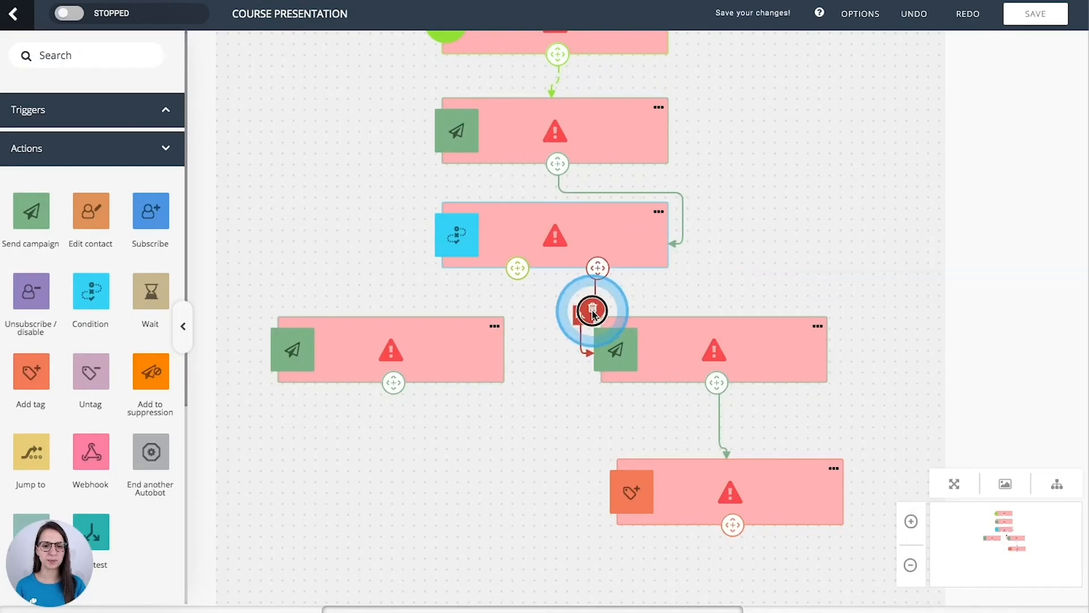
{"action": "left_click", "coordinate": [594, 315]}
{"action": "left_click", "coordinate": [606, 76]}
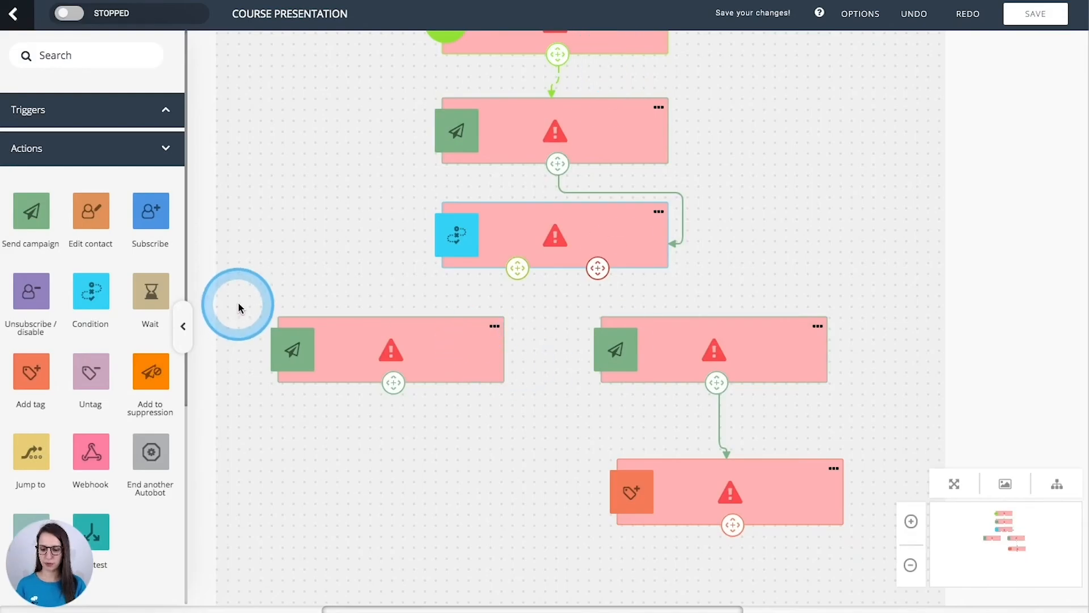
- Select the two lower Send campaigns and the Add tag block together and move them further down
{"action": "left_click_drag", "start_coordinate": [238, 304], "coordinate": [810, 533]}
{"action": "left_click_drag", "start_coordinate": [661, 345], "coordinate": [662, 395]}
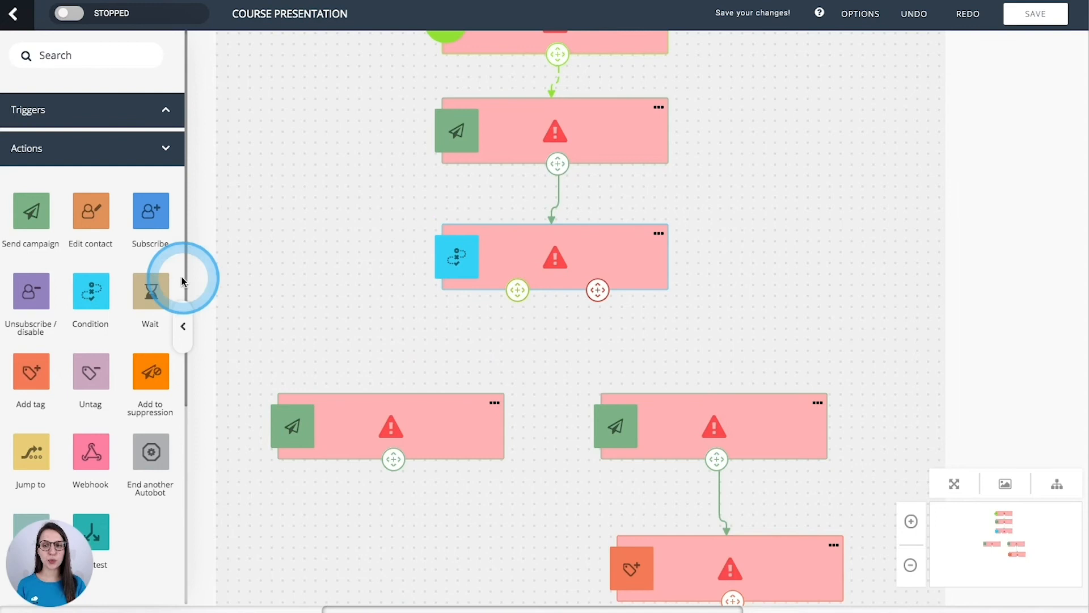
- Add a Wait action with the default 1 minute at any time on every day, and shift the Condition down
{"action": "left_click_drag", "start_coordinate": [141, 294], "coordinate": [342, 199]}
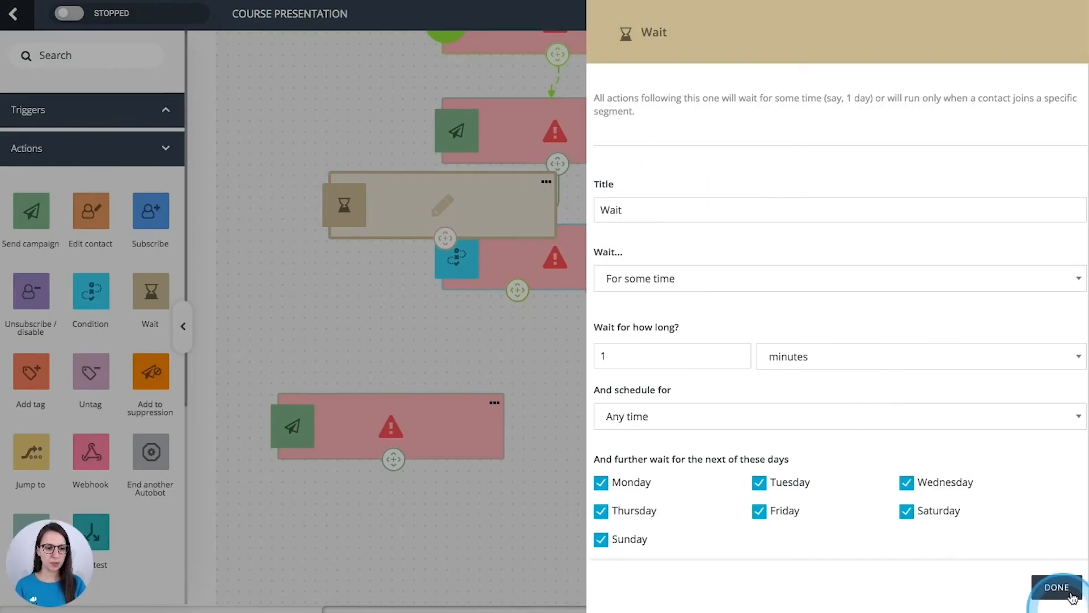
{"action": "left_click", "coordinate": [1056, 590]}
{"action": "left_click_drag", "start_coordinate": [616, 258], "coordinate": [614, 314]}
- Remove the link between the upper Send campaign and the Condition, and position the Wait block between them
{"action": "mouse_move", "coordinate": [552, 271]}
{"action": "left_click", "coordinate": [559, 204]}
{"action": "left_click", "coordinate": [593, 64]}
{"action": "left_click_drag", "start_coordinate": [469, 226], "coordinate": [584, 233]}
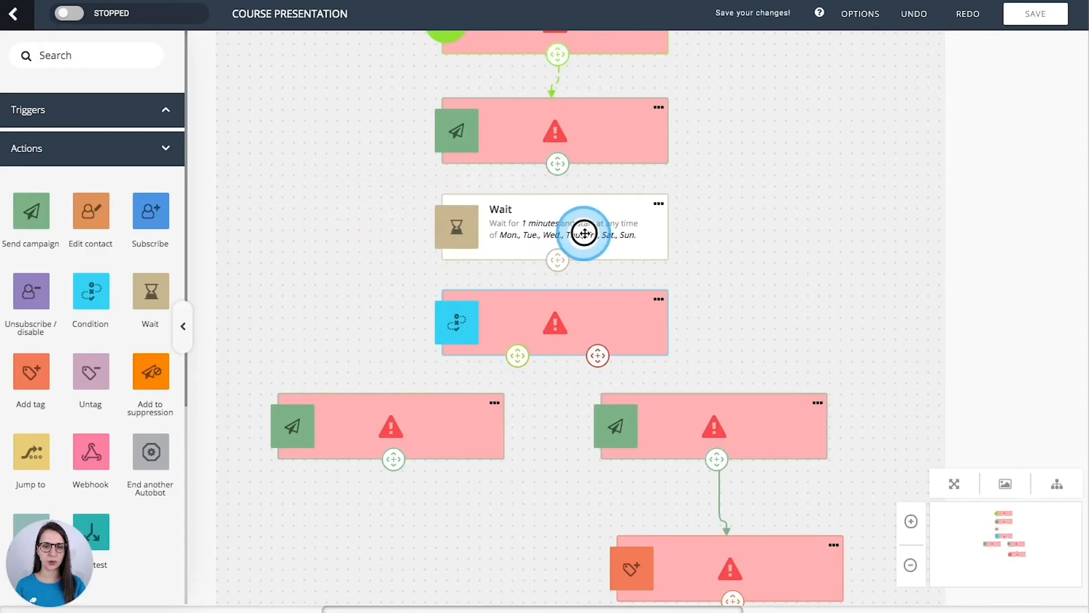
- Connect the upper Send campaign through Wait to the Condition, linking its Yes output to the left Send campaign and No to the right
{"action": "left_click_drag", "start_coordinate": [557, 164], "coordinate": [561, 214]}
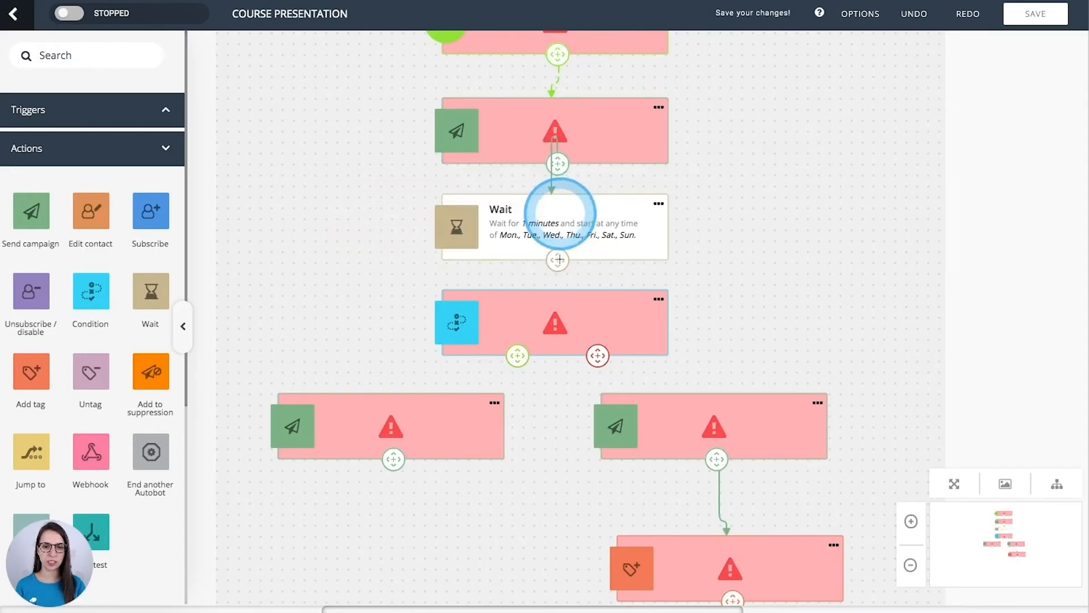
{"action": "left_click_drag", "start_coordinate": [558, 259], "coordinate": [557, 309]}
{"action": "left_click_drag", "start_coordinate": [518, 356], "coordinate": [420, 414]}
{"action": "left_click_drag", "start_coordinate": [597, 356], "coordinate": [709, 408]}
- Configure the Date trigger to fire on the contact's Birth date at 03:00, looking at the day and month
{"action": "left_click_drag", "start_coordinate": [782, 348], "coordinate": [783, 194]}
{"action": "left_click_drag", "start_coordinate": [797, 145], "coordinate": [794, 316]}
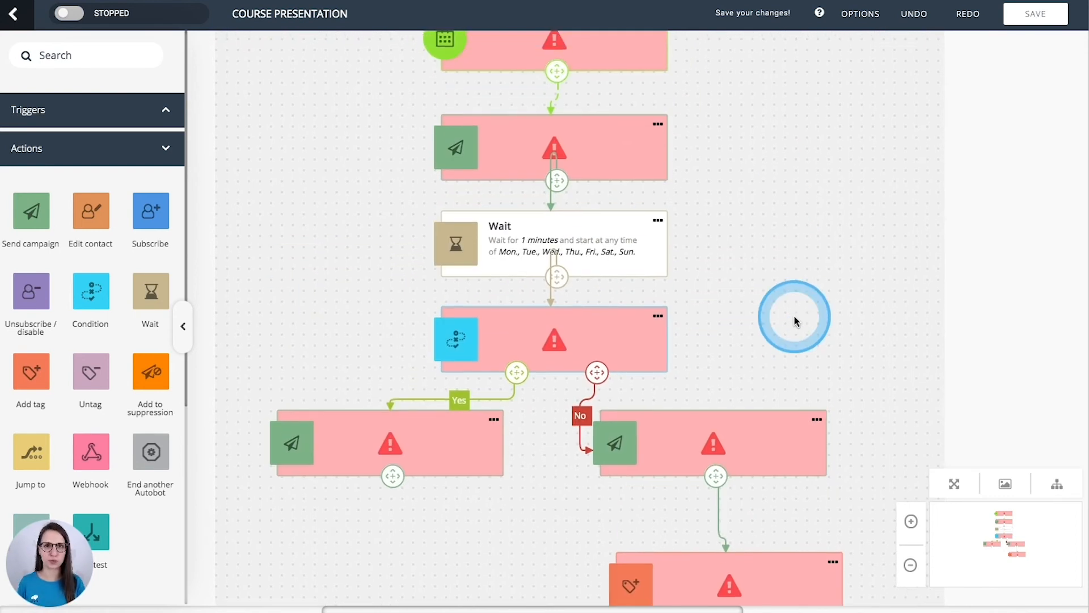
{"action": "left_click_drag", "start_coordinate": [784, 178], "coordinate": [786, 249]}
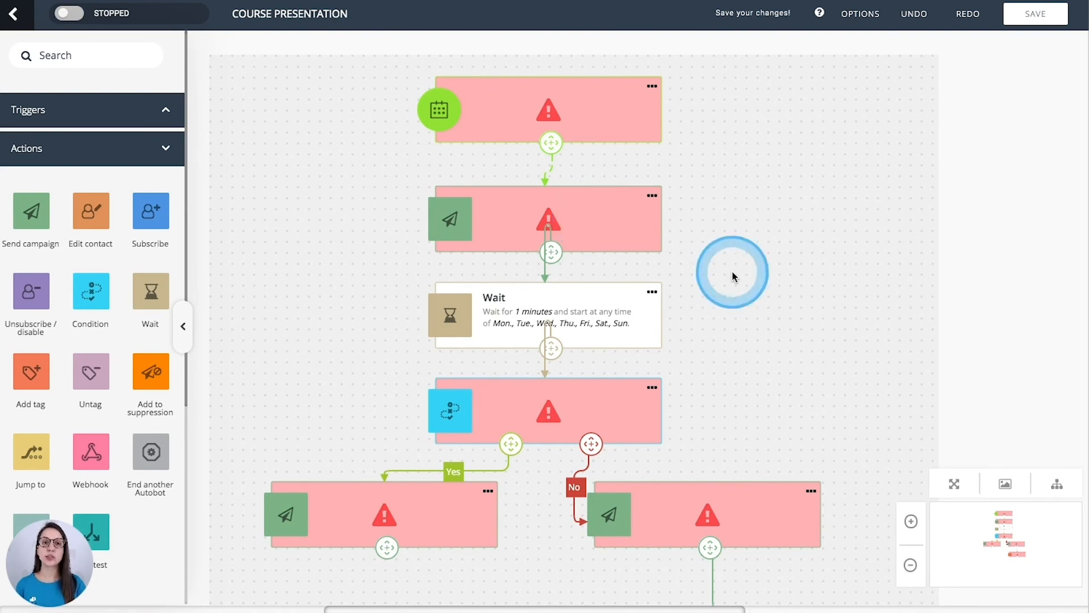
{"action": "left_click", "coordinate": [604, 99]}
{"action": "left_click", "coordinate": [861, 189]}
{"action": "left_click", "coordinate": [860, 237]}
{"action": "left_click", "coordinate": [807, 267]}
{"action": "left_click", "coordinate": [754, 381]}
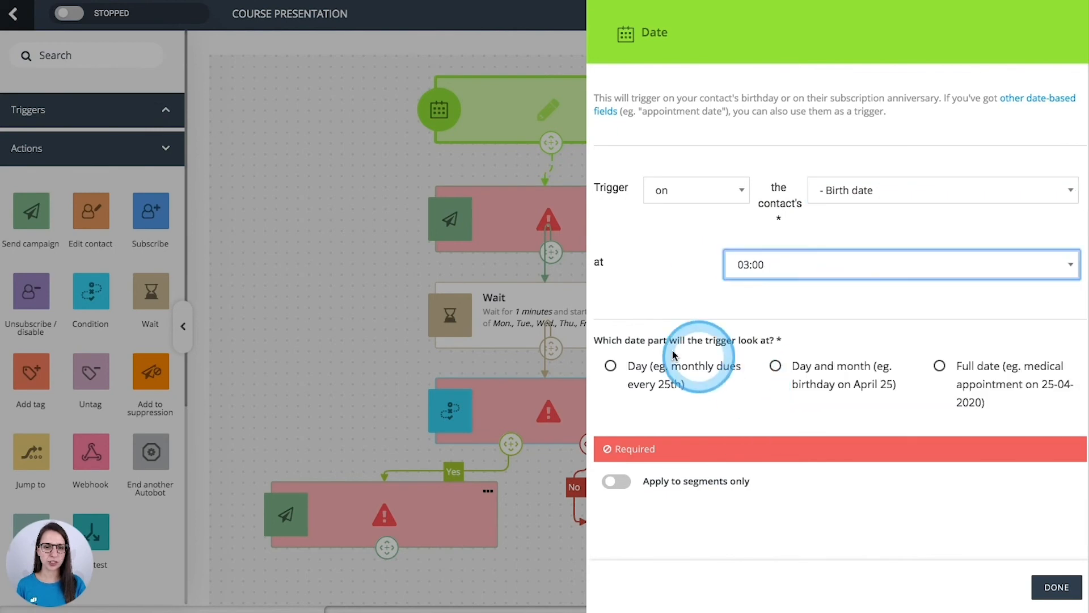
{"action": "left_click", "coordinate": [775, 365]}
{"action": "left_click", "coordinate": [1056, 586]}
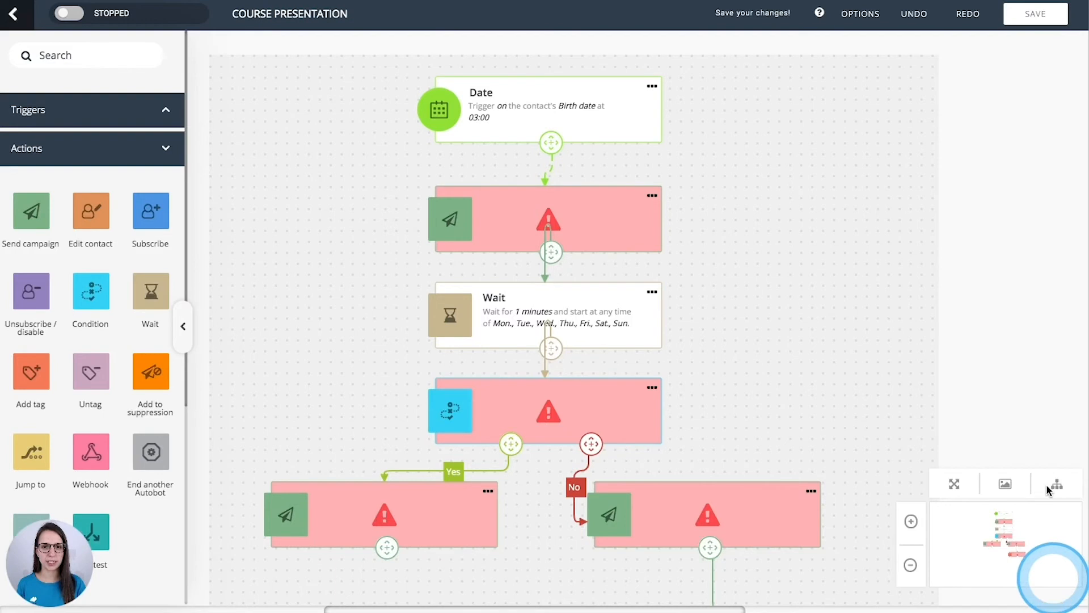
{"action": "left_click", "coordinate": [649, 113]}
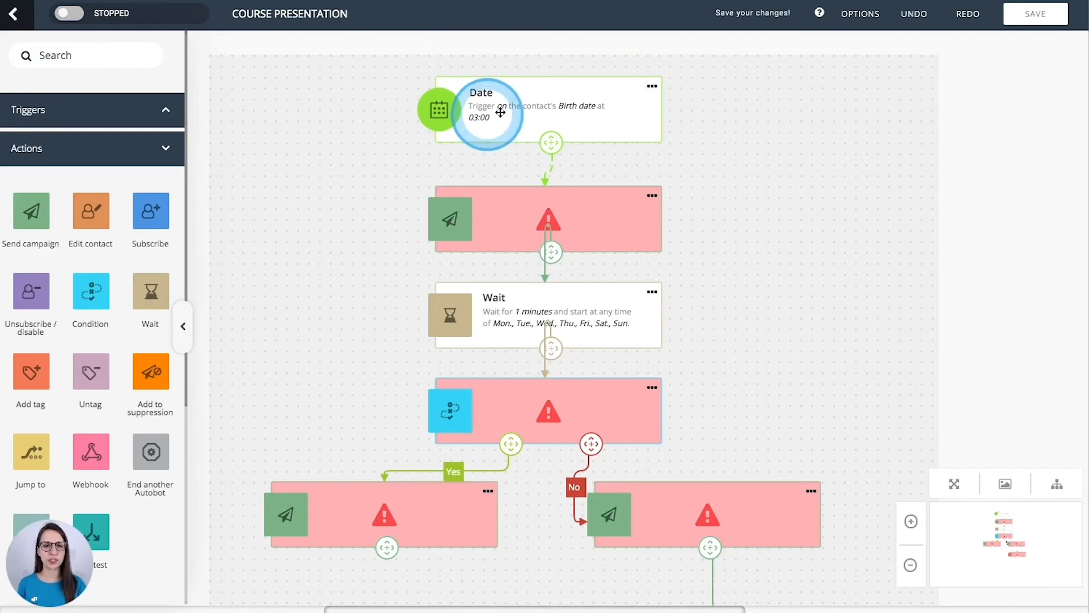
{"action": "scroll", "coordinate": [713, 125], "scroll_direction": "down", "scroll_amount": 1}
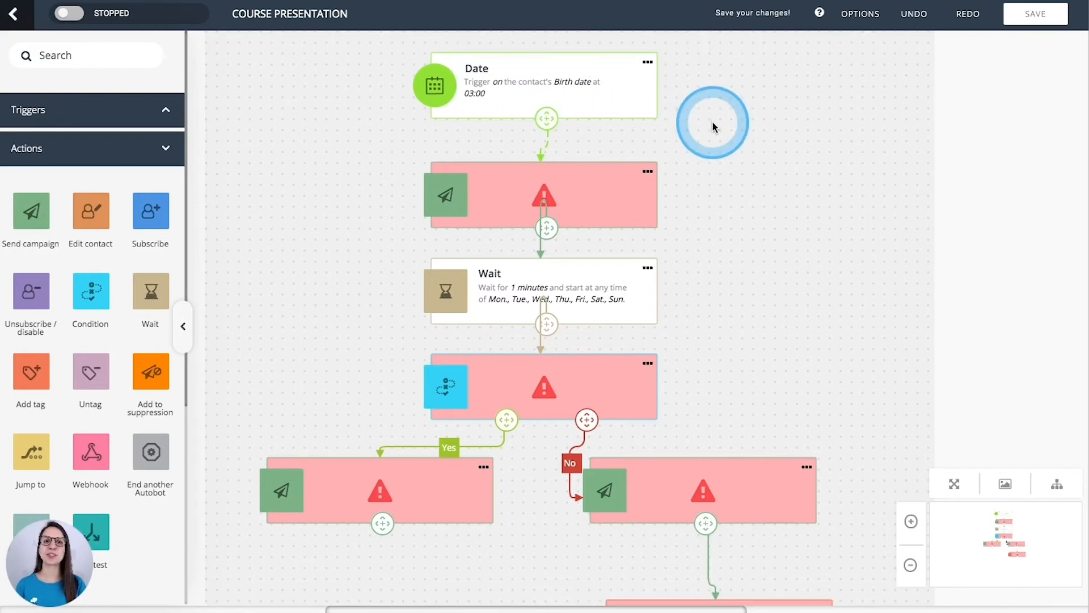
{"action": "scroll", "coordinate": [719, 142], "scroll_direction": "down", "scroll_amount": 1}
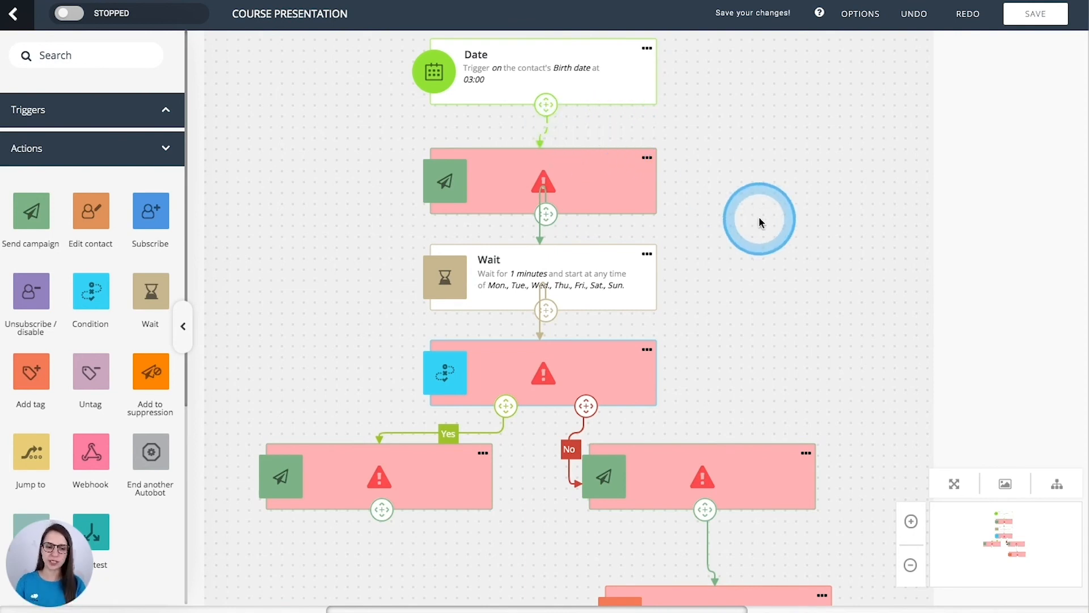
{"action": "left_click_drag", "start_coordinate": [705, 203], "coordinate": [786, 276]}
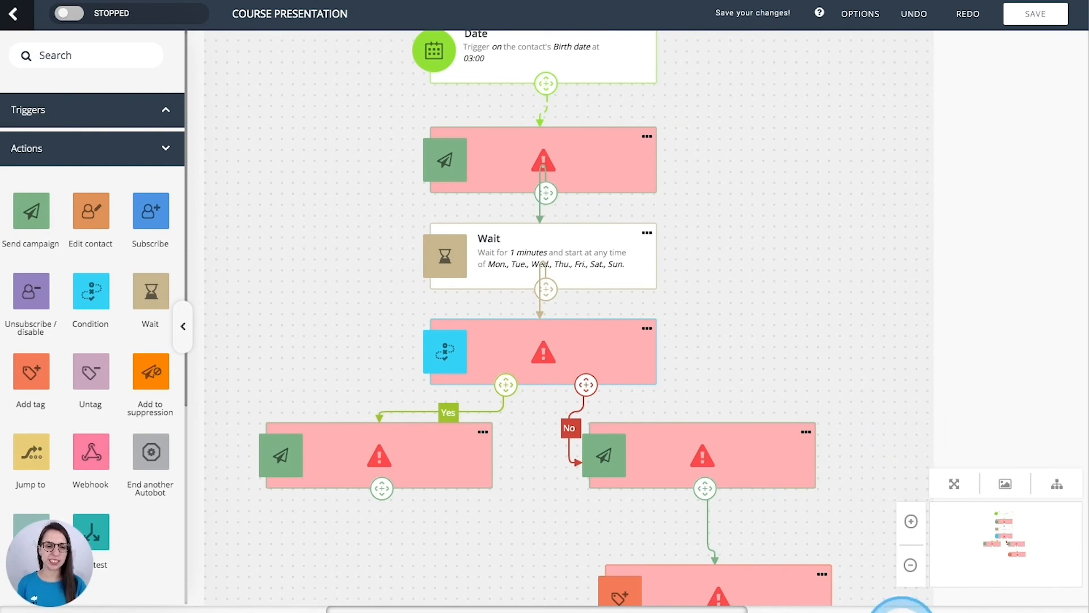
- Try the canvas view controls: zoom out and back in, and reposition the flow using the overview map
{"action": "left_click", "coordinate": [911, 565]}
{"action": "left_click", "coordinate": [911, 521]}
{"action": "mouse_move", "coordinate": [1013, 537]}
{"action": "left_mouse_down"}
{"action": "mouse_move", "coordinate": [1011, 521]}
{"action": "mouse_move", "coordinate": [1003, 539]}
{"action": "mouse_move", "coordinate": [1018, 554]}
{"action": "mouse_move", "coordinate": [1006, 535]}
{"action": "left_mouse_up"}
{"action": "left_click", "coordinate": [955, 488]}
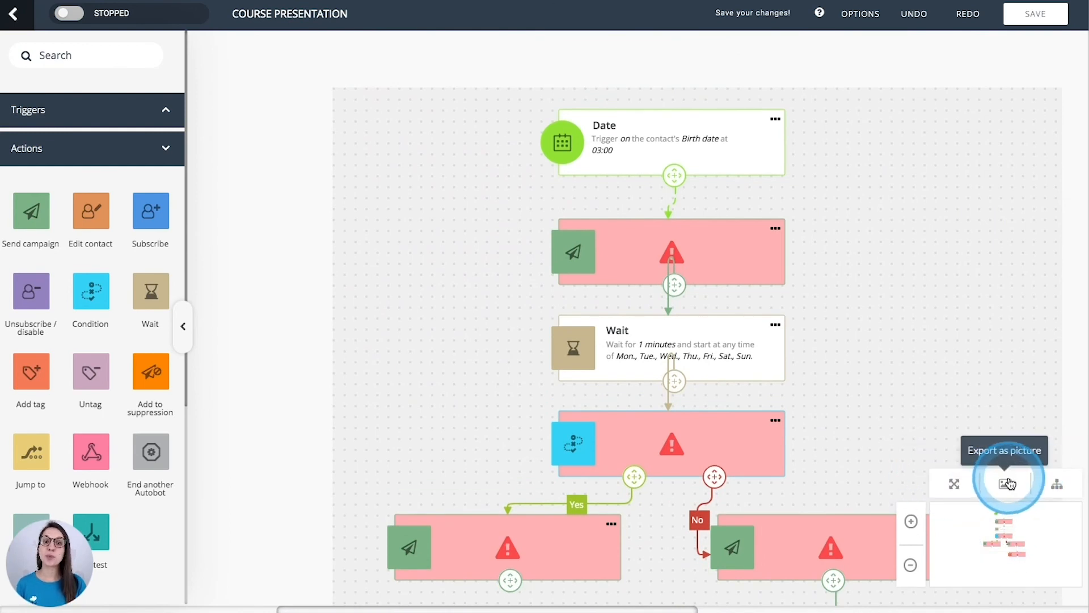
{"action": "left_click", "coordinate": [1053, 486]}
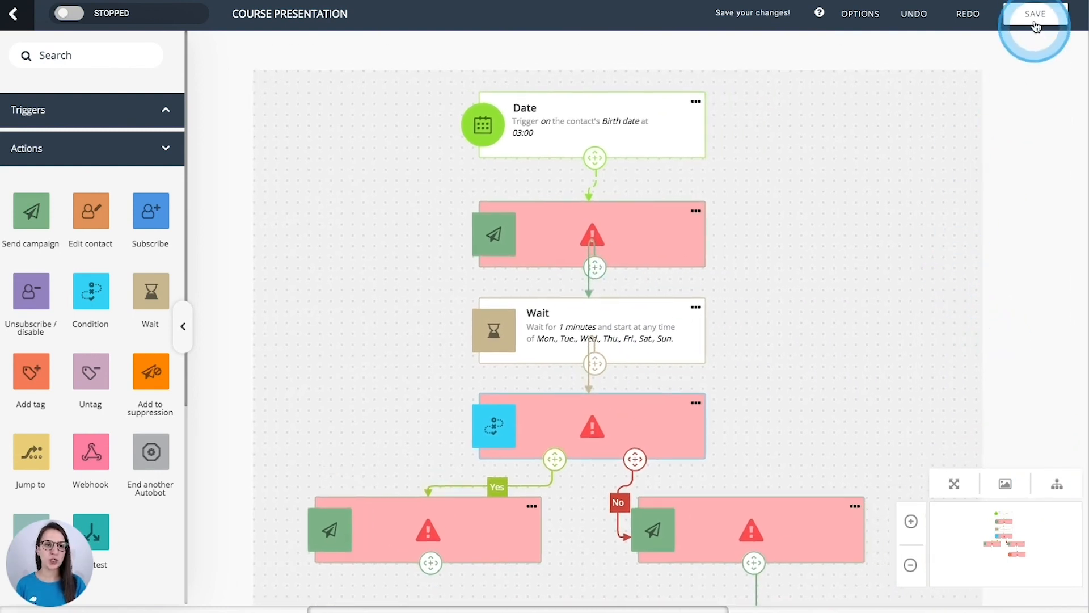
- Save the Autobot, accepting the save confirmation
{"action": "left_click", "coordinate": [1035, 23]}
{"action": "left_click", "coordinate": [606, 64]}
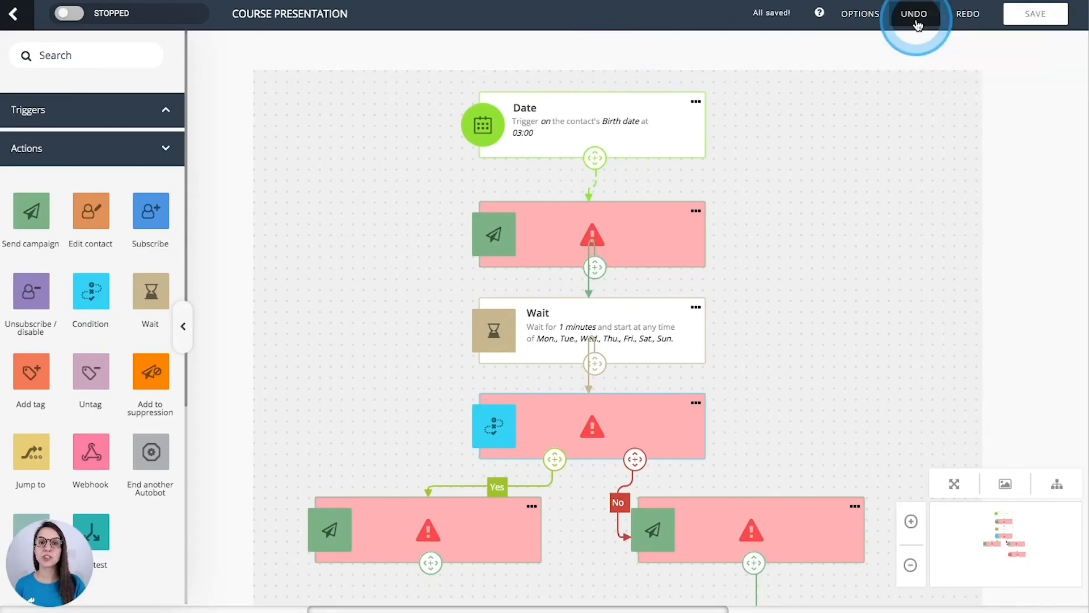
- Review the Autobot's options and the list of keyboard shortcuts, closing both without changes
{"action": "left_click", "coordinate": [861, 15]}
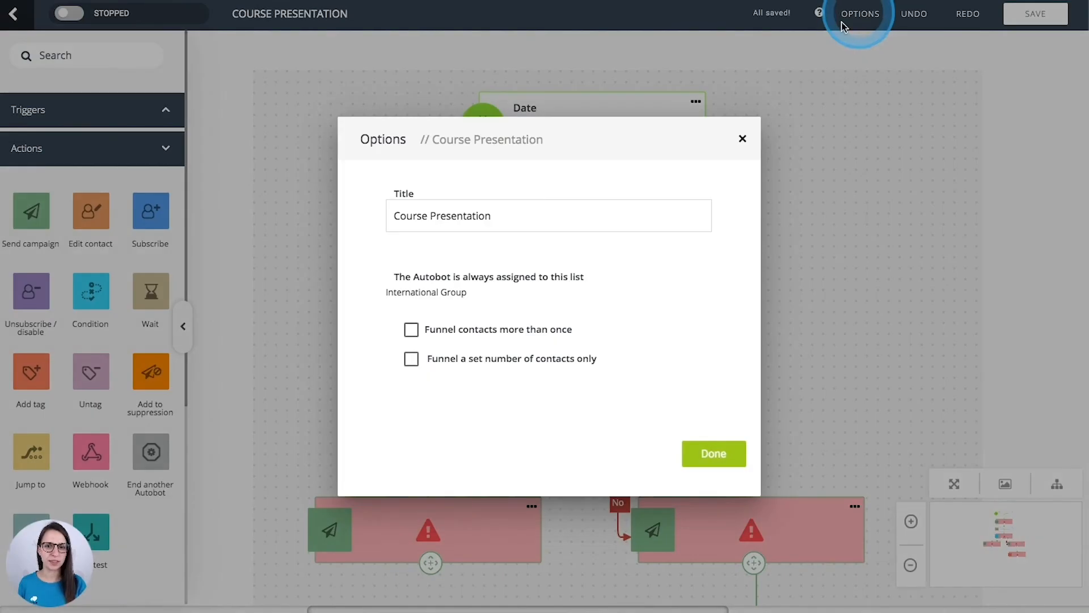
{"action": "left_click", "coordinate": [743, 139]}
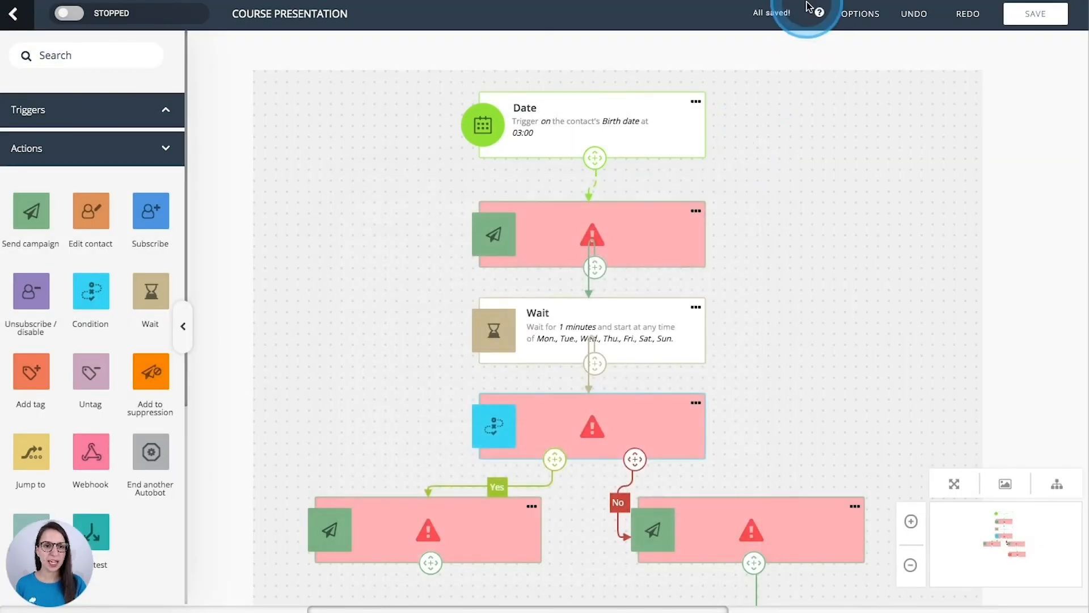
{"action": "left_click", "coordinate": [820, 14]}
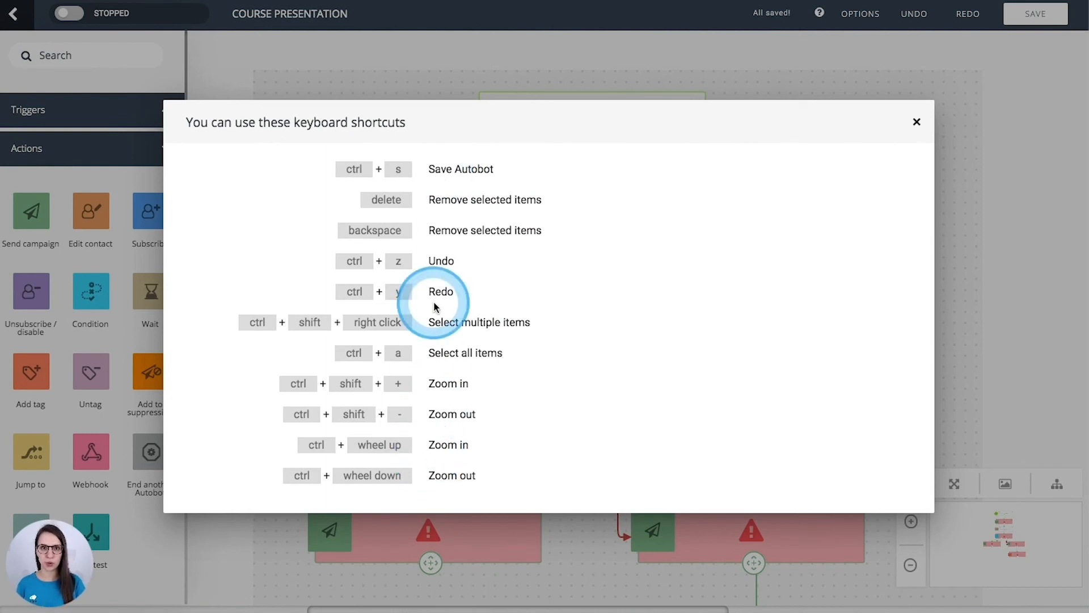
{"action": "left_click", "coordinate": [915, 123]}
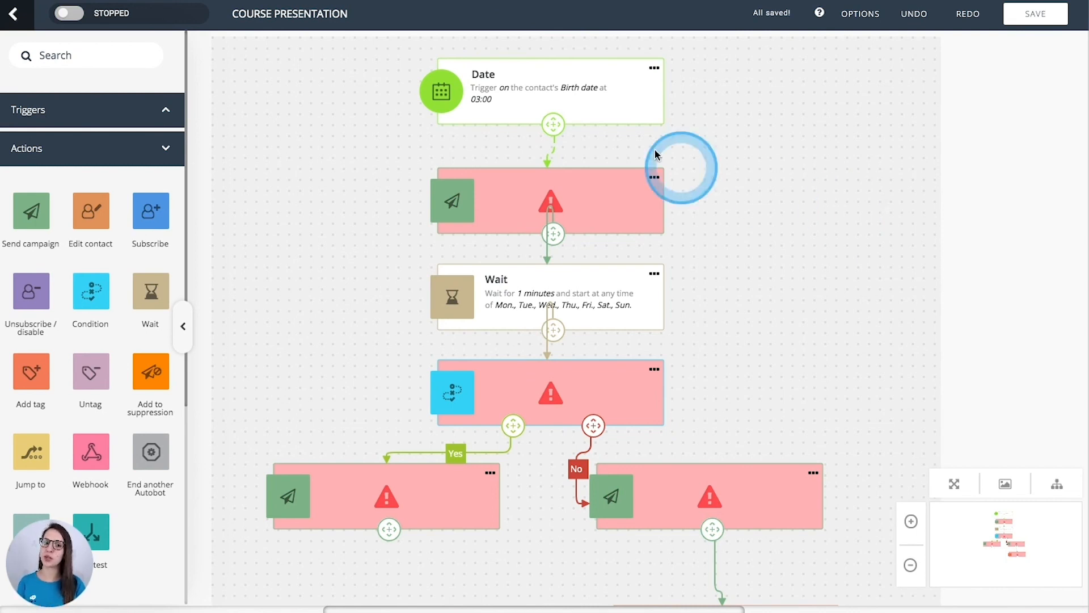
- Switch the Course Presentation Autobot from stopped to running
{"action": "left_click_drag", "start_coordinate": [795, 355], "coordinate": [773, 352]}
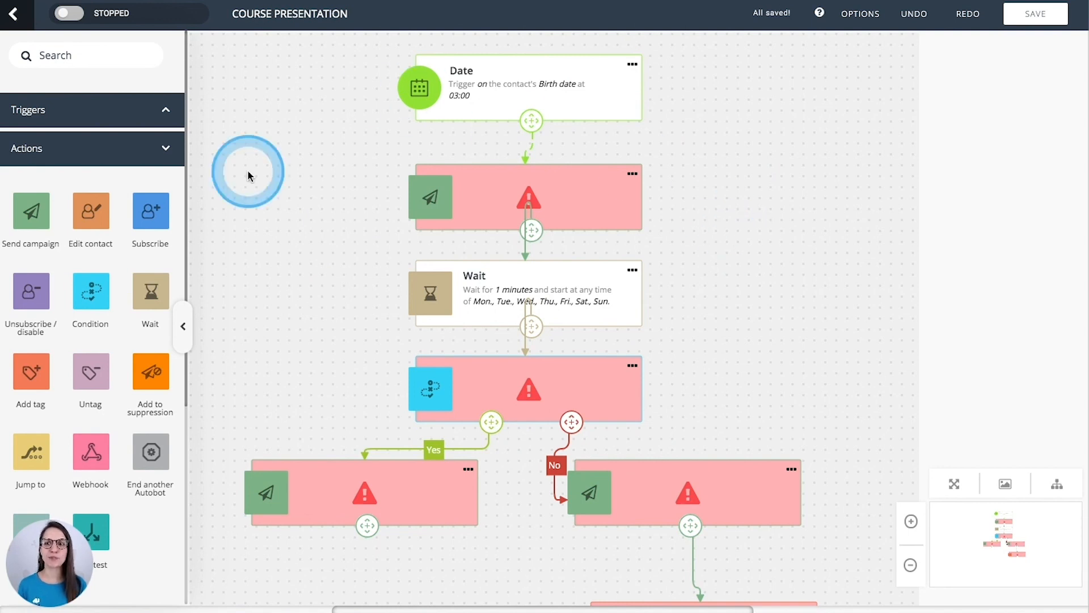
{"action": "left_click", "coordinate": [63, 12]}
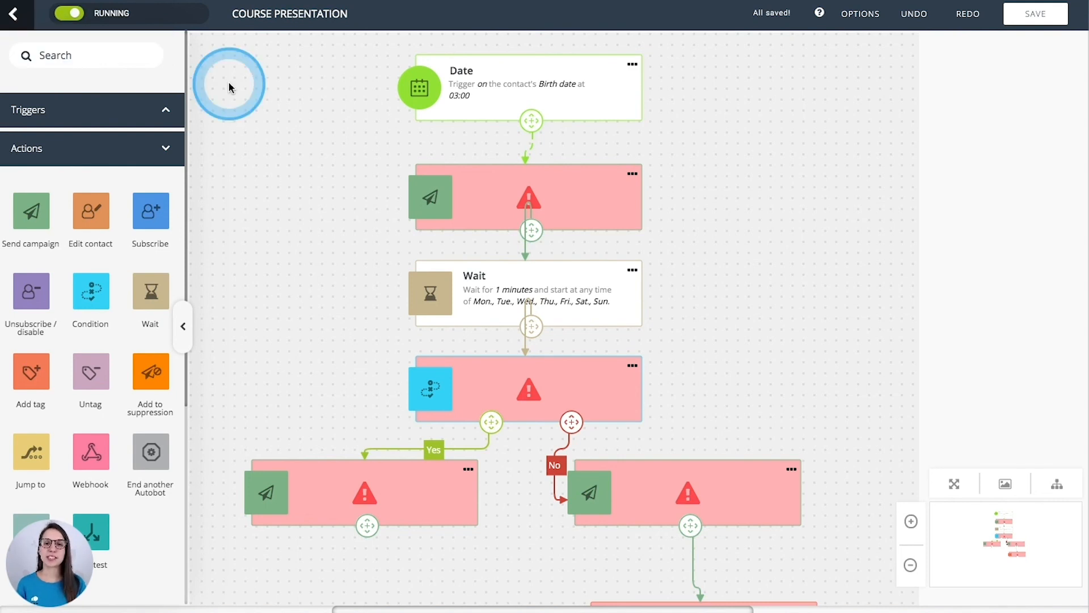
- Return to the Autobots list and open its search filters
{"action": "left_click", "coordinate": [25, 18]}
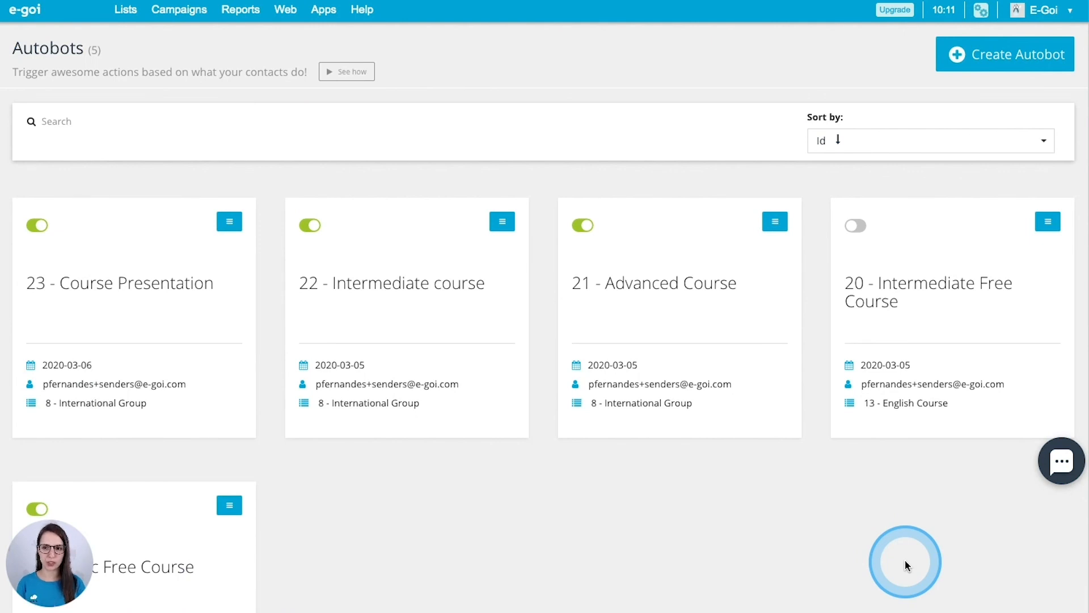
{"action": "left_click", "coordinate": [136, 120]}
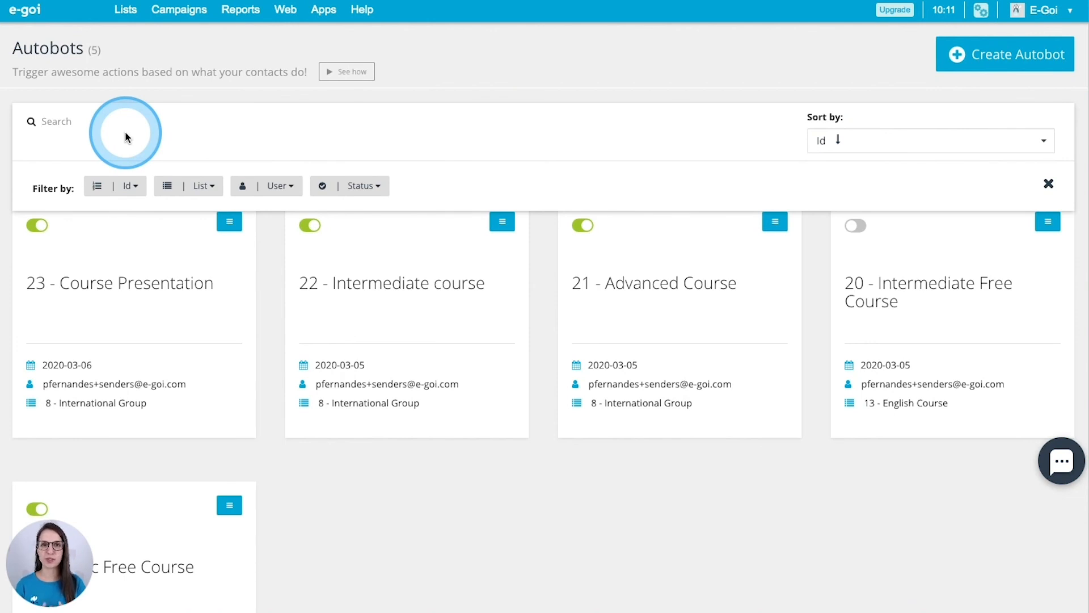
- Filter the Autobots list by the Active status, and clear that filter after viewing the matches
{"action": "left_click", "coordinate": [368, 187]}
{"action": "left_click", "coordinate": [366, 237]}
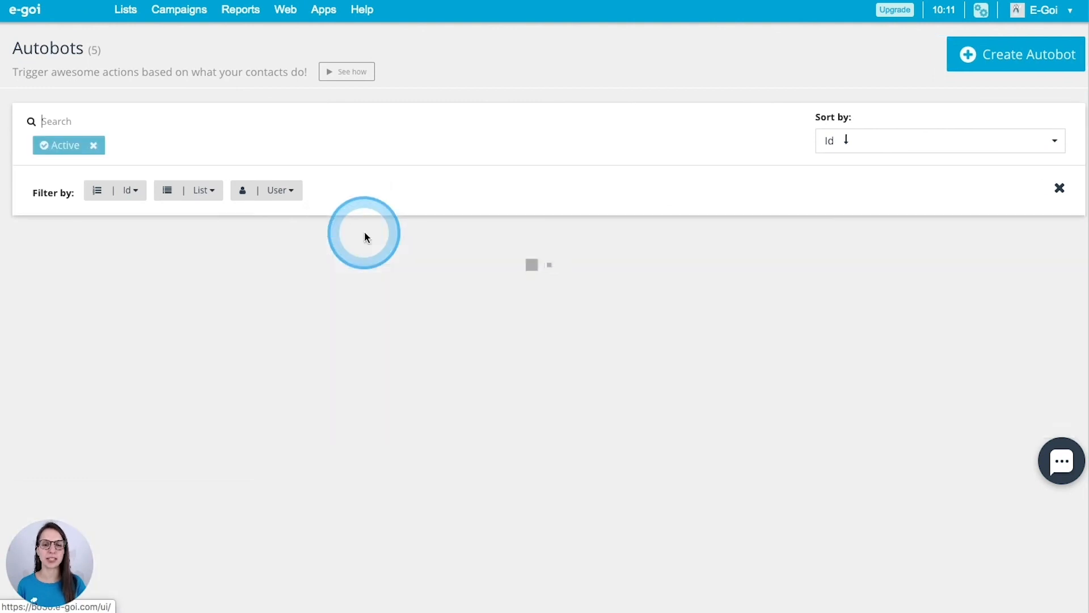
{"action": "left_click", "coordinate": [93, 145]}
- Filter the Autobots by the list "8 - International Group", clear that filter and close the filter options
{"action": "left_click", "coordinate": [207, 186]}
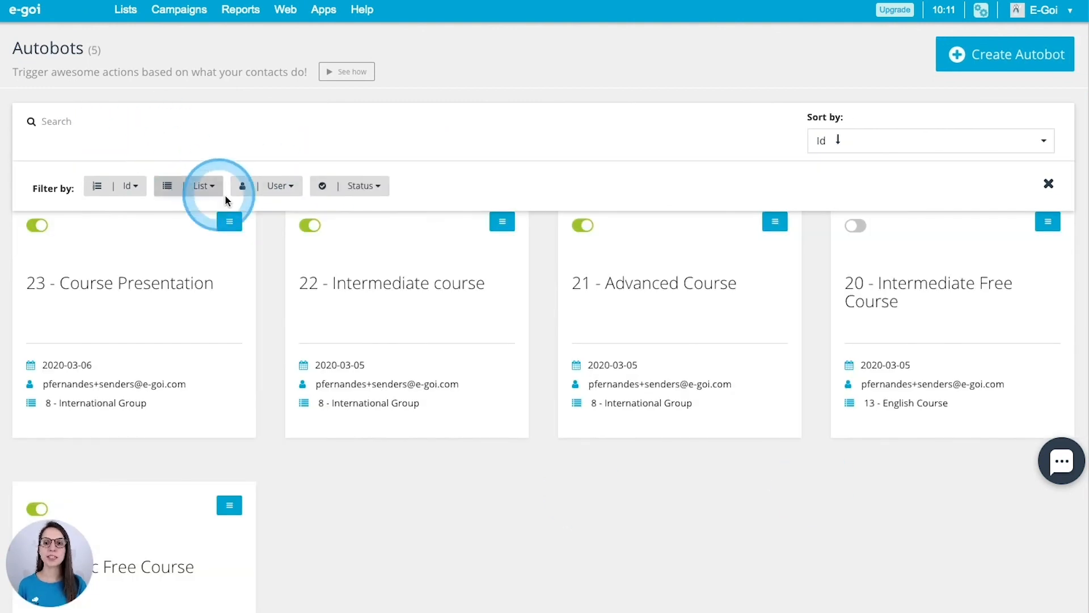
{"action": "left_click", "coordinate": [206, 187]}
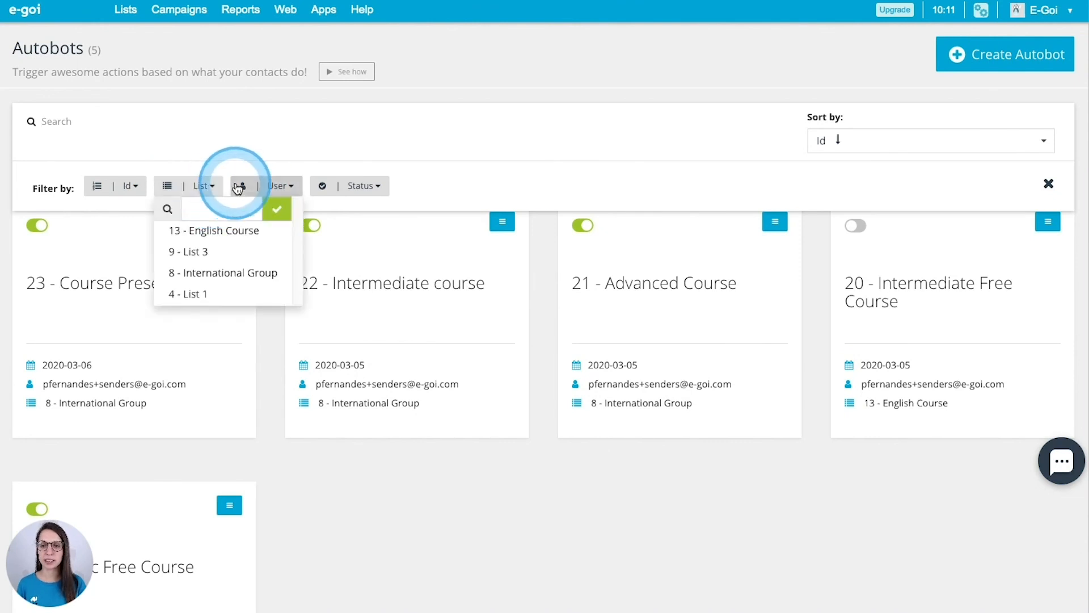
{"action": "left_click", "coordinate": [210, 273]}
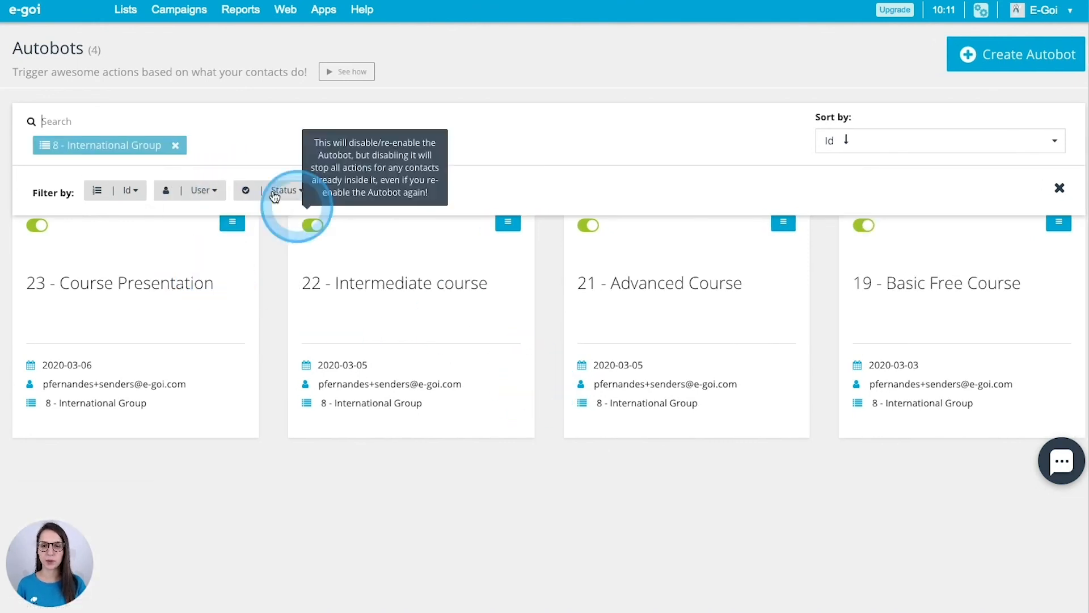
{"action": "left_click", "coordinate": [175, 145]}
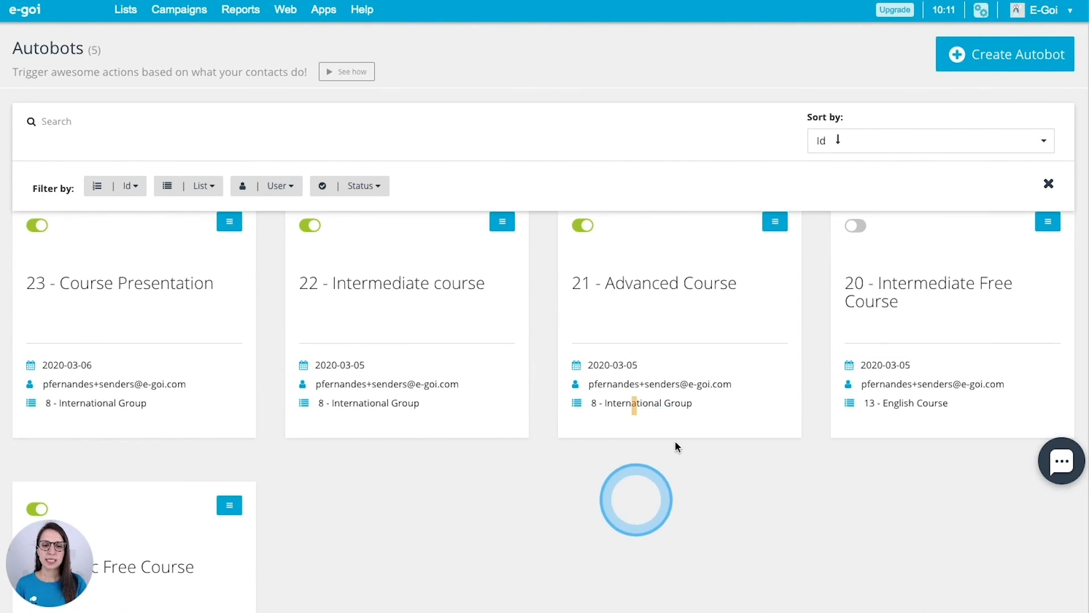
{"action": "left_click", "coordinate": [1049, 183]}
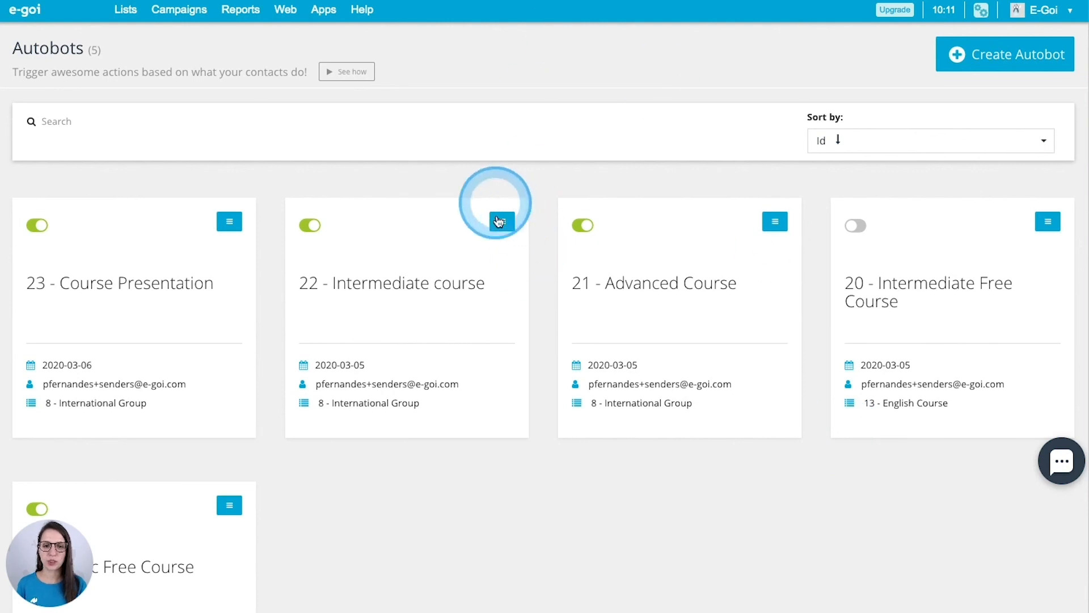
- Open the sharing link of the Intermediate course Autobot and copy it for importing into another account
{"action": "left_click", "coordinate": [503, 222]}
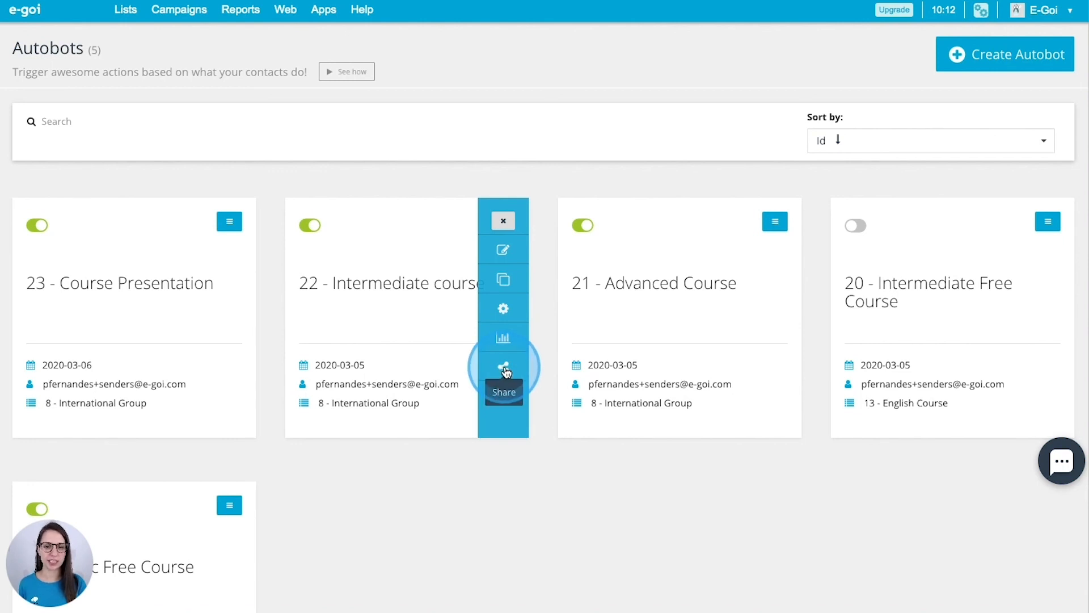
{"action": "left_click", "coordinate": [505, 369]}
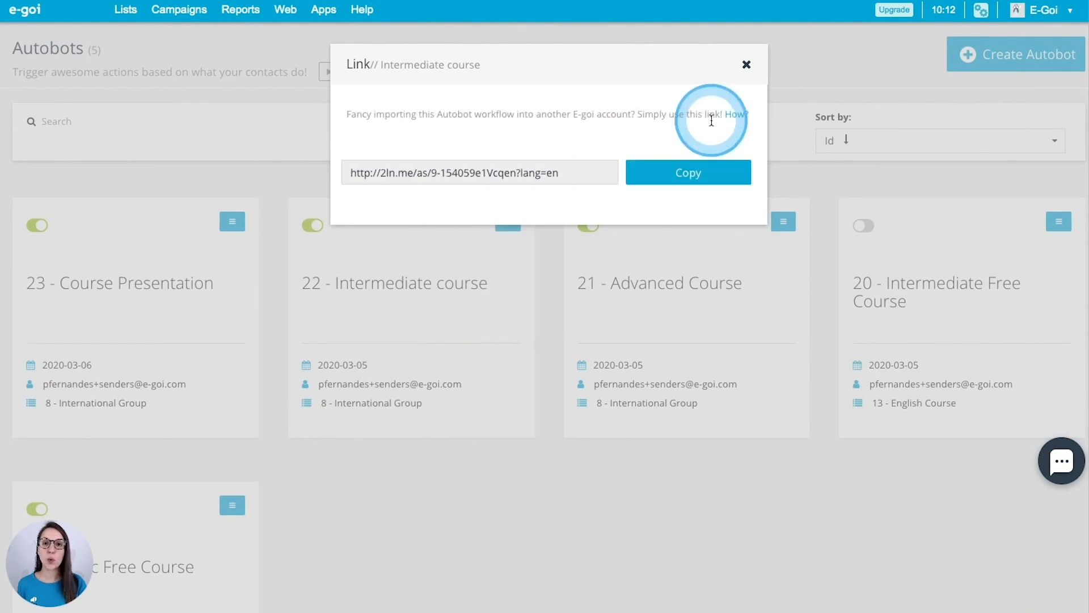
{"action": "left_click", "coordinate": [695, 179]}
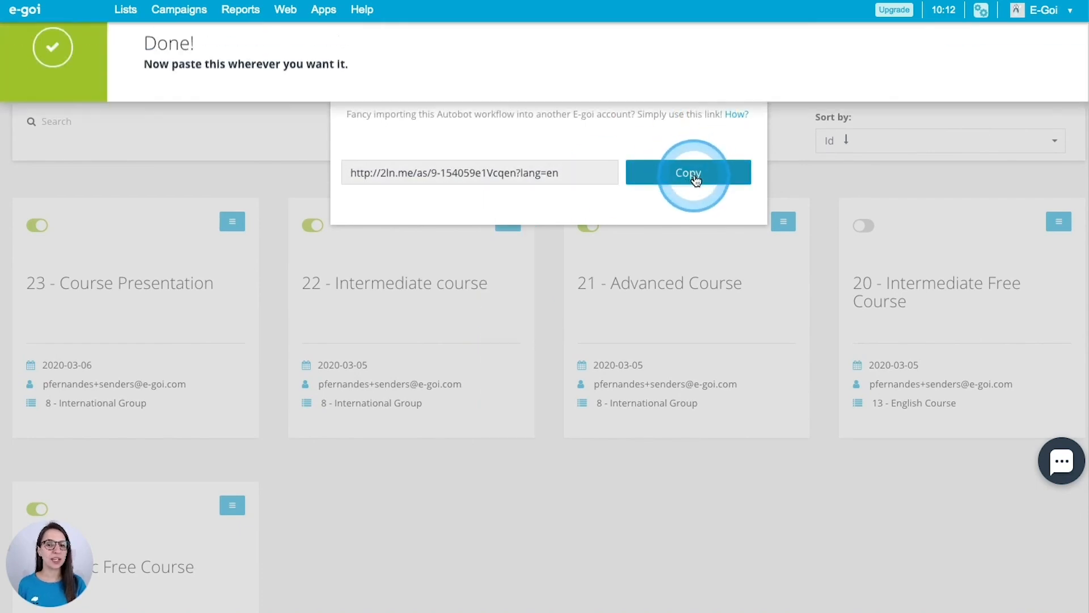